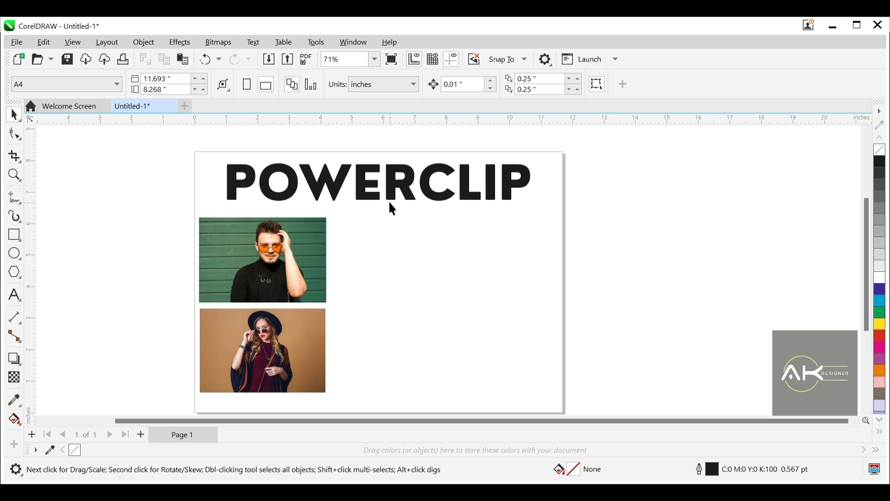
Draw a rectangle about 3.594 by 2.327 inches beside the upper photo, positioned at about X 7.985, Y 4.821 inches.
scroll(392, 204, "down", 1)
scroll(424, 292, "up", 1)
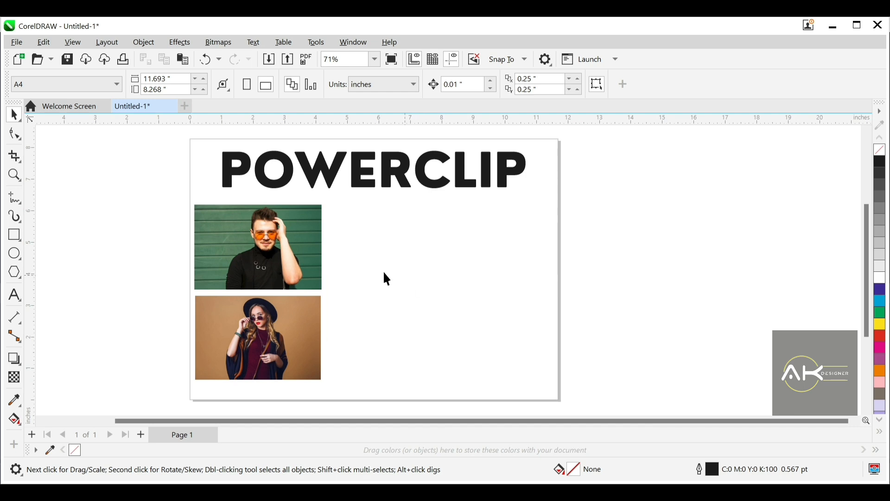
left_click(14, 235)
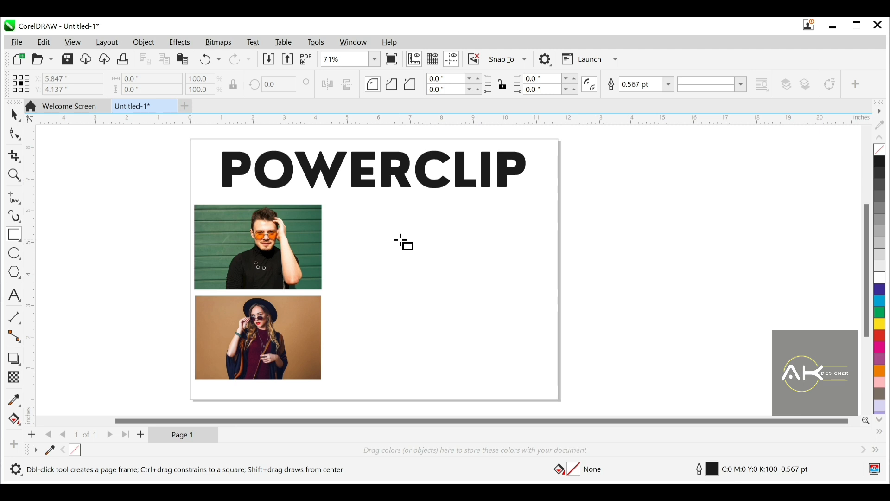
left_click_drag(401, 241, 514, 314)
key("space")
left_click_drag(456, 280, 438, 257)
left_click(522, 260)
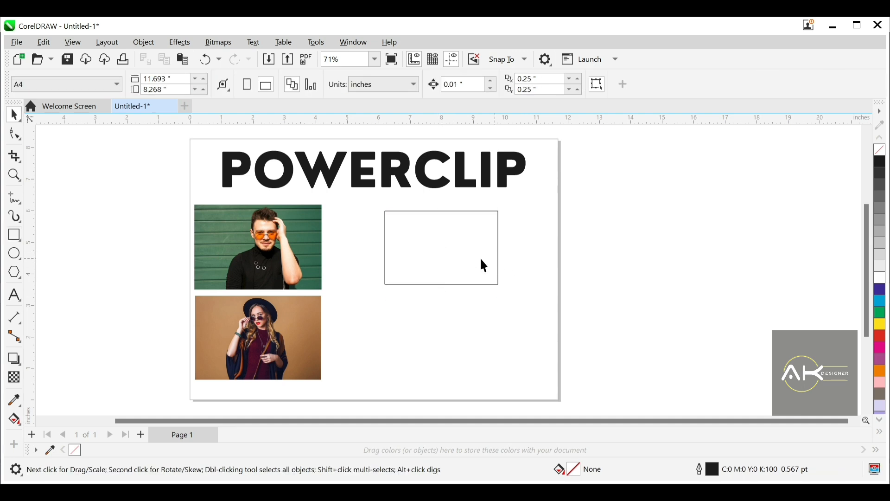
scroll(450, 231, "up", 1)
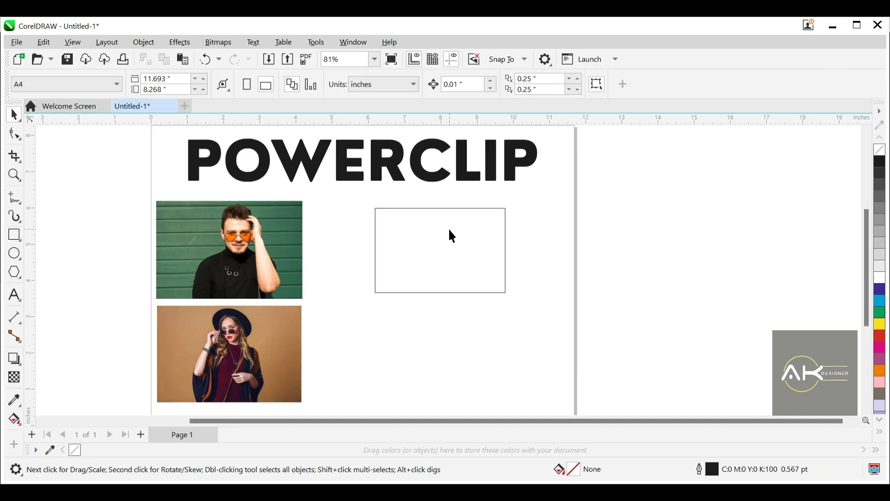
Try placing the photo of the man inside the empty rectangle with PowerClip, and undo the placement.
left_click(279, 257)
left_click(250, 325)
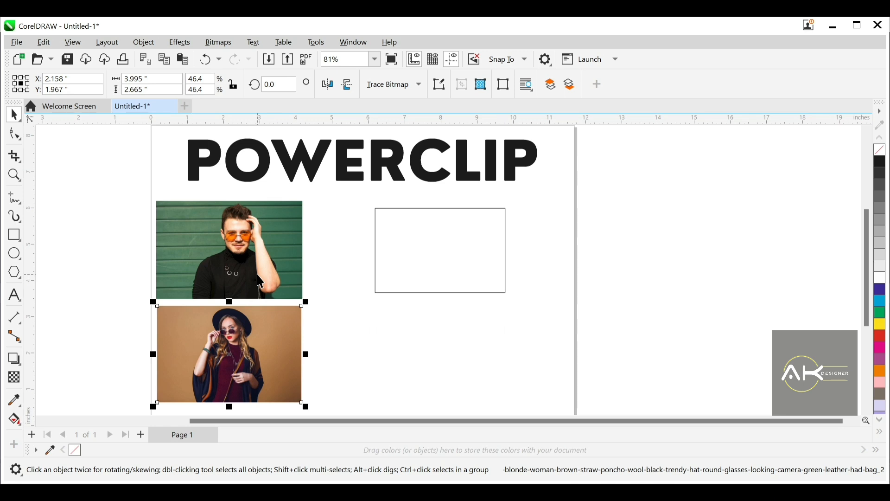
left_click(263, 242)
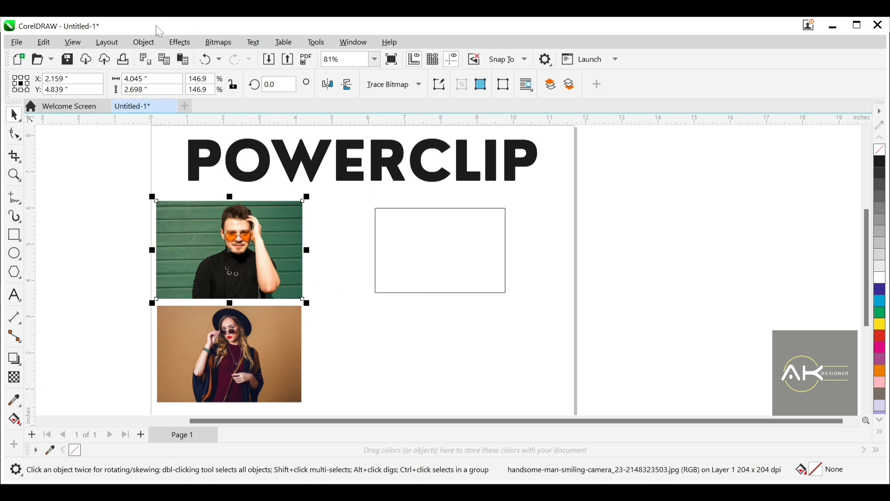
left_click(143, 42)
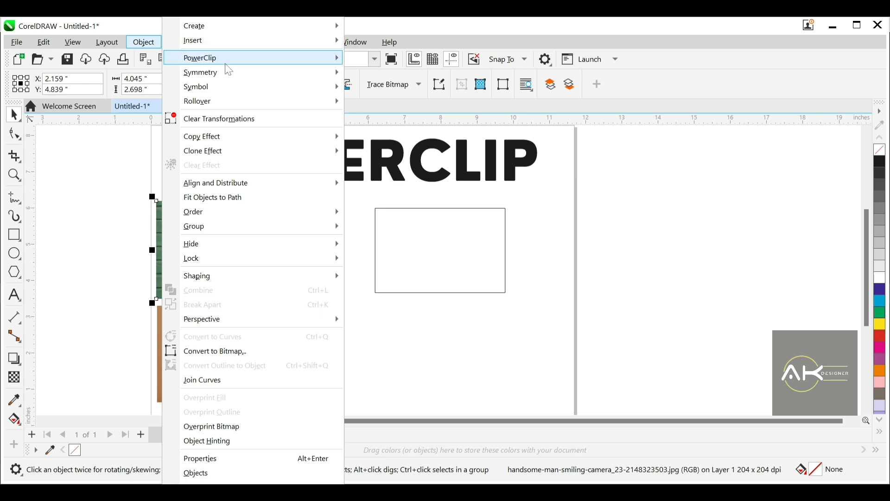
mouse_move(228, 67)
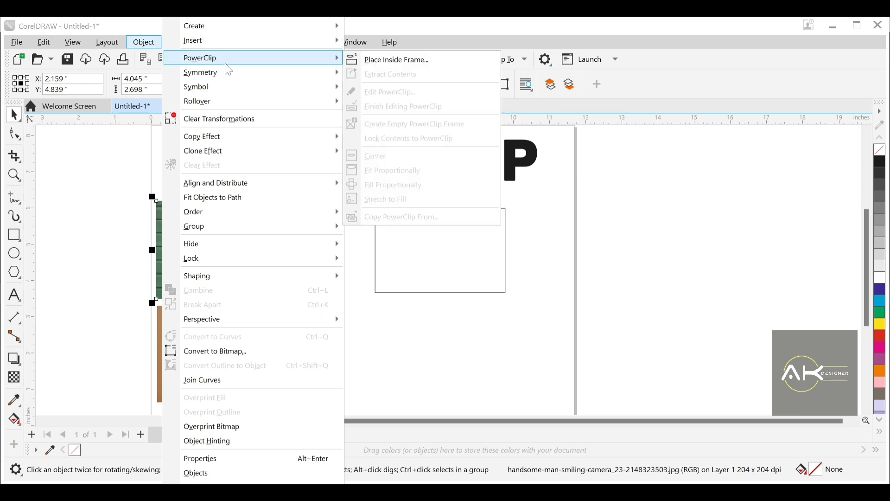
left_click(375, 68)
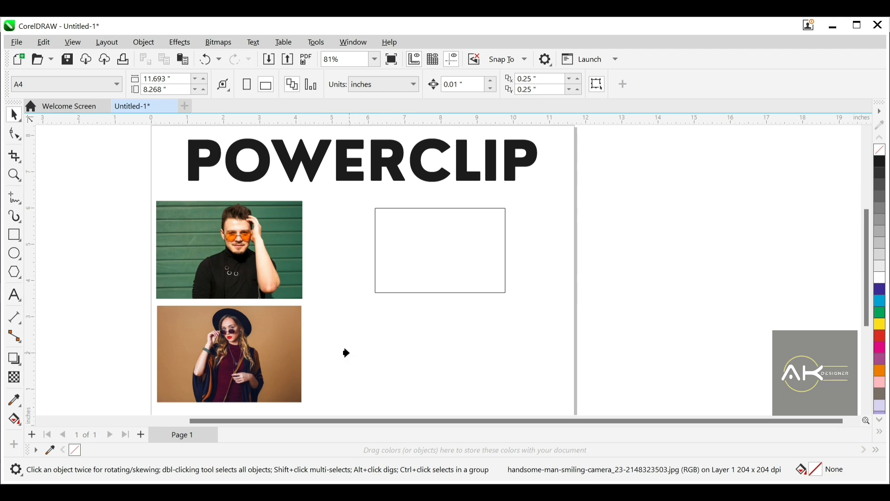
left_click(379, 248)
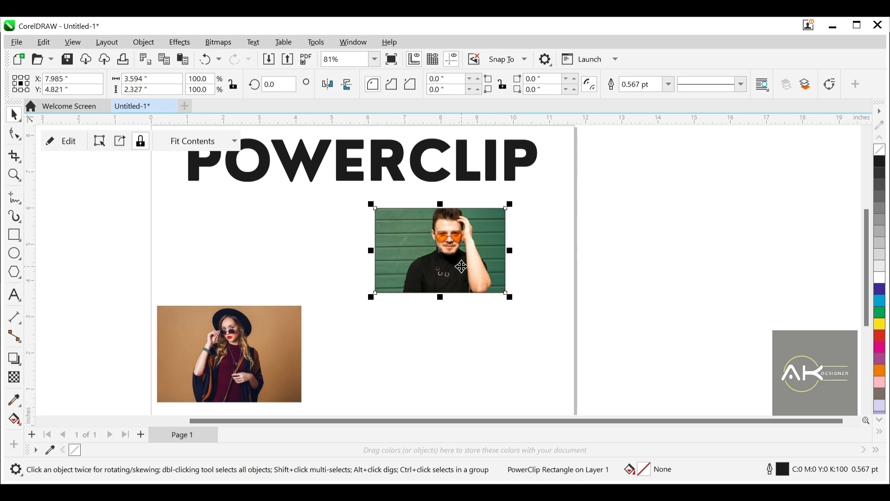
key("ctrl+z")
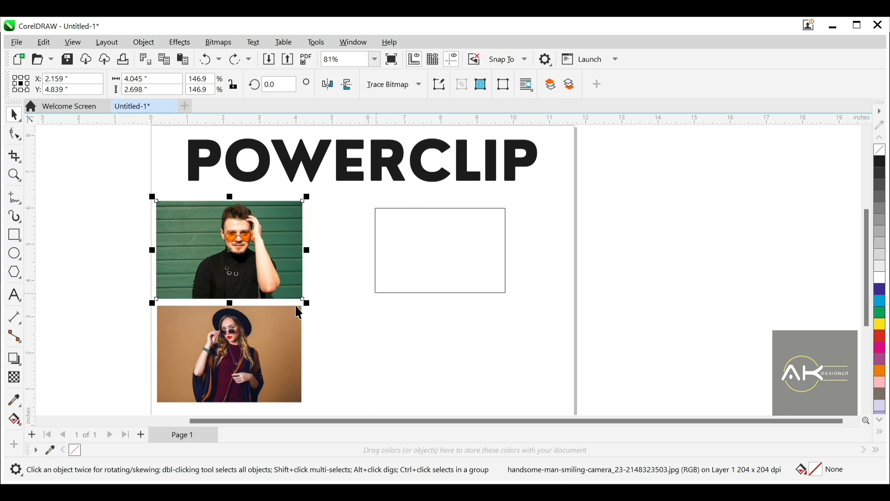
PowerClip the photo of the man inside the rectangle and move the frame to about X 7.319, Y 3.207 inches.
right_click(267, 225)
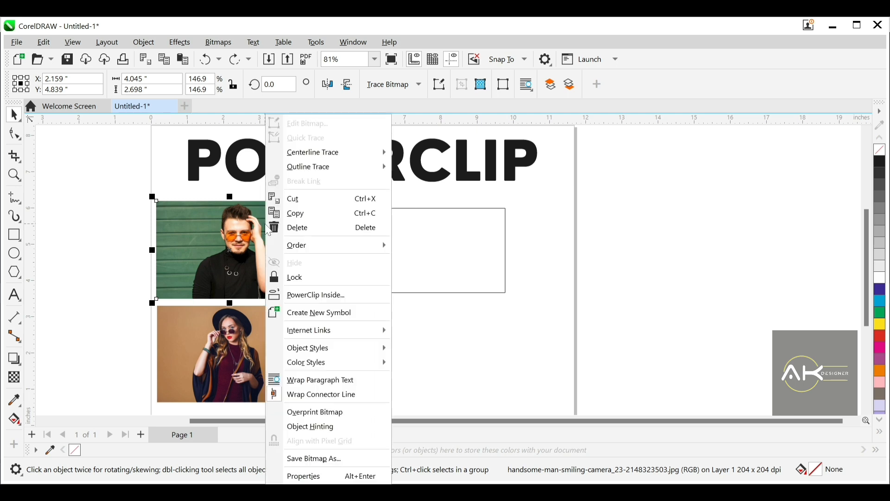
left_click(319, 299)
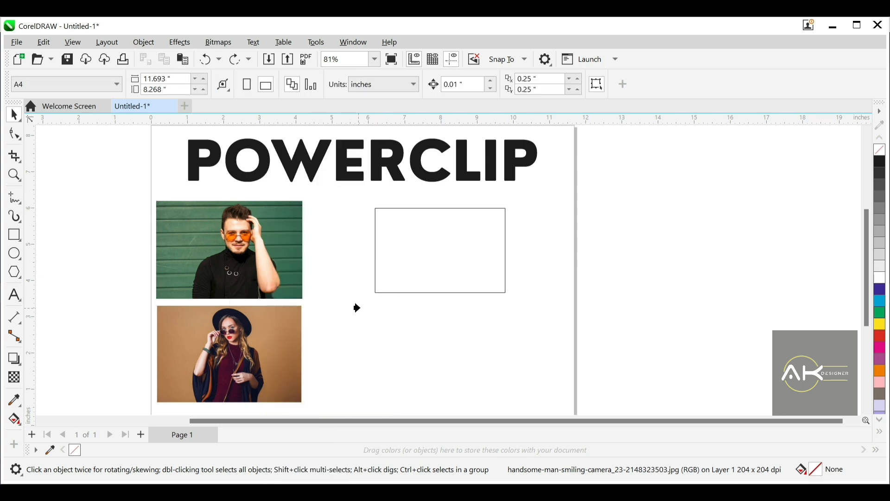
left_click(390, 252)
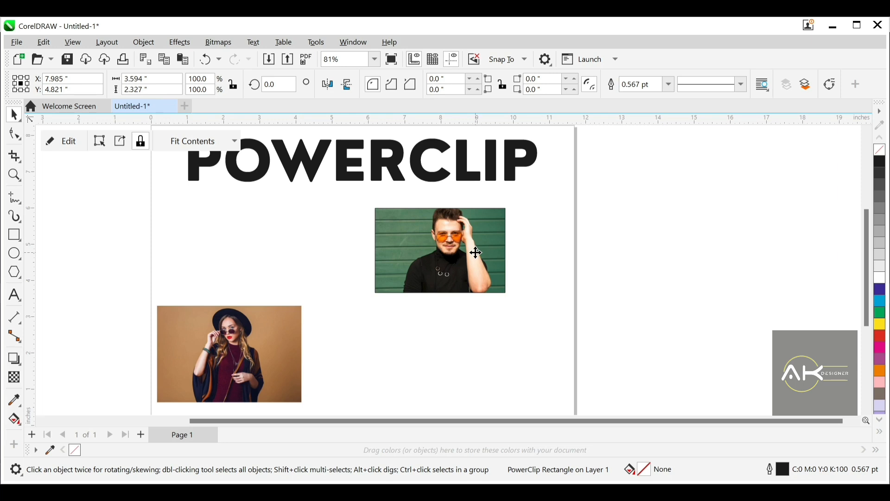
left_click_drag(483, 259, 459, 317)
left_click(513, 285)
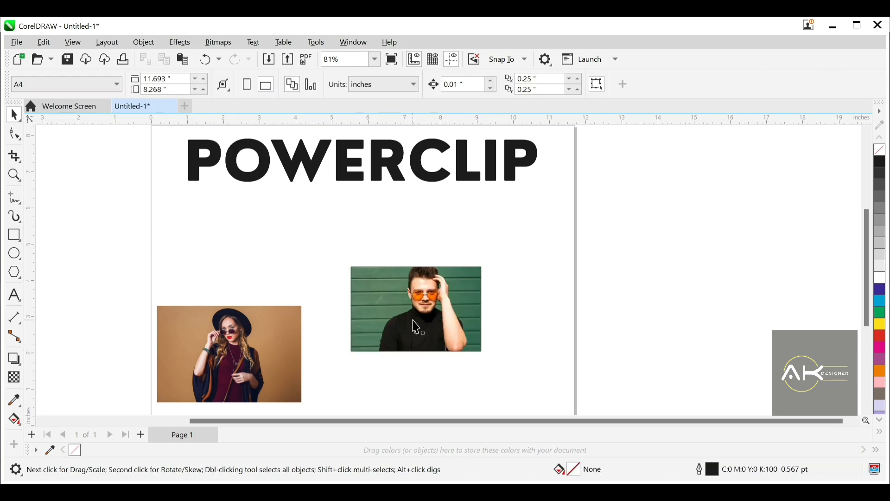
Draw a rectangle about 3.381 by 1.652 inches above the photo of the woman and delete it.
left_click(15, 236)
left_click_drag(178, 219, 302, 279)
key("space")
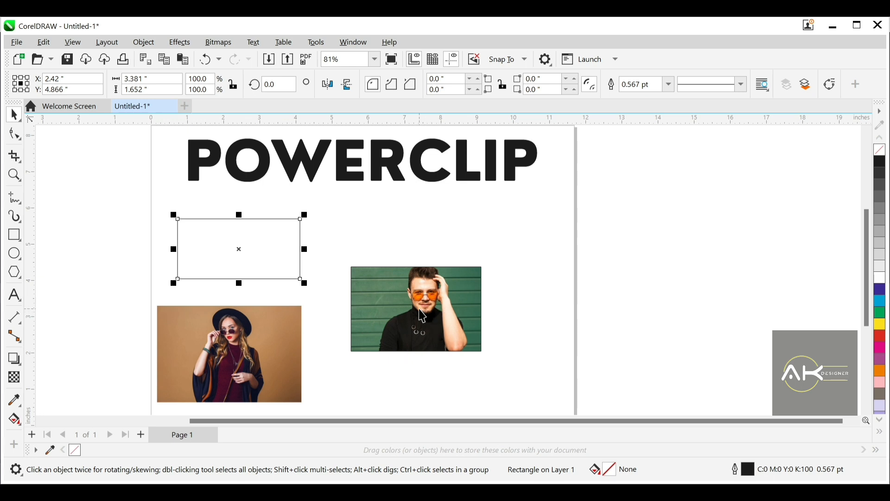
left_click(433, 305)
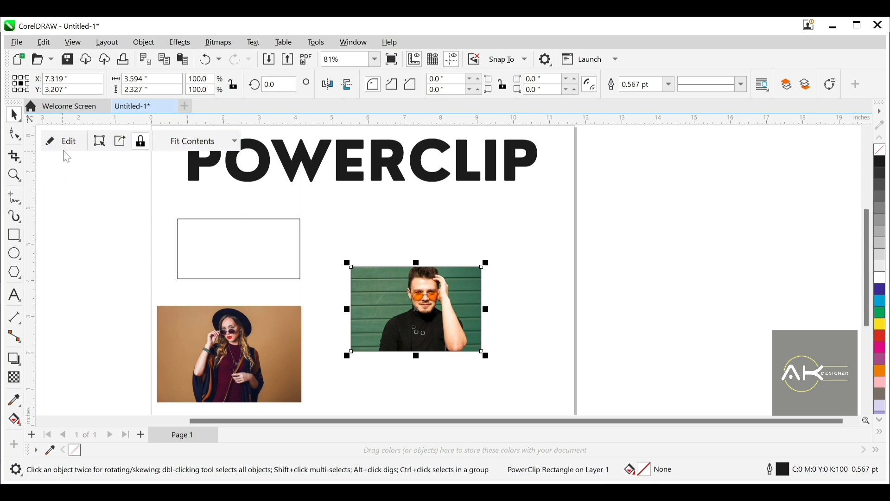
left_click(248, 251)
key("Delete")
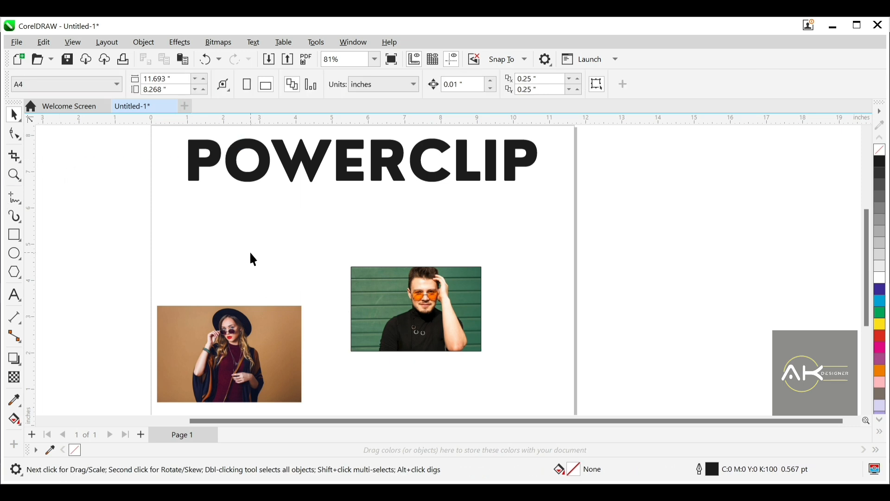
Move the PowerClip frame up to about X 7.063, Y 4.539 inches, below the heading.
left_click_drag(410, 324, 397, 274)
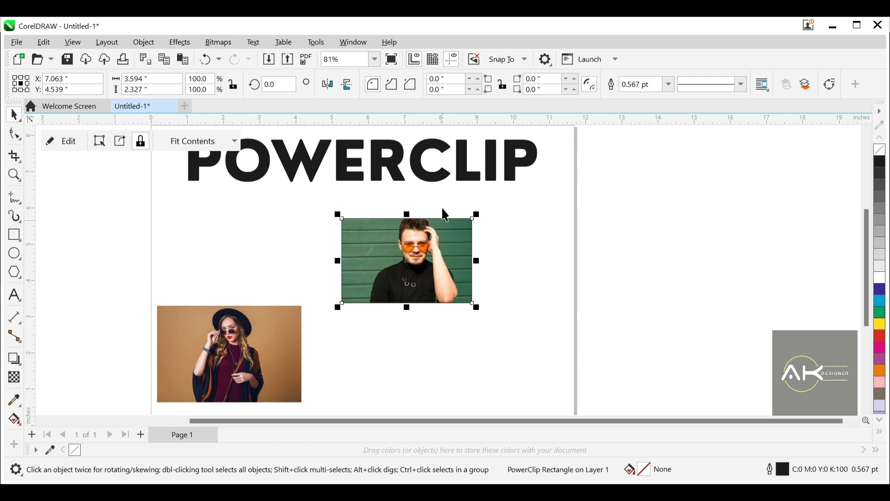
scroll(438, 202, "up", 2)
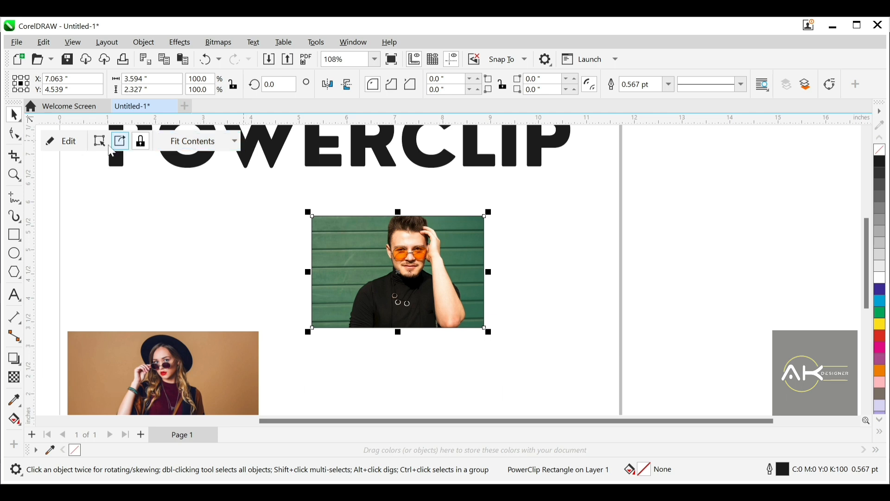
Edit the PowerClip contents, shift the photo left to about X 5.325, Y 4.541 inches, and finish editing.
left_click(57, 143)
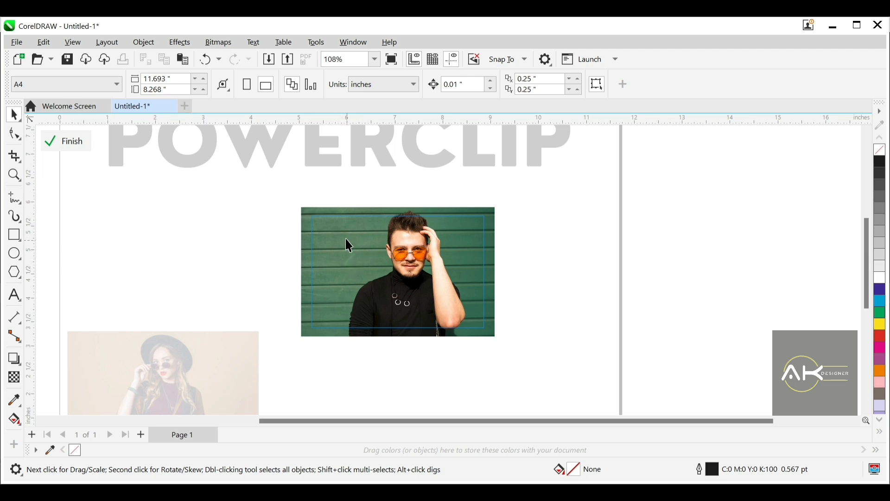
scroll(316, 240, "down", 2)
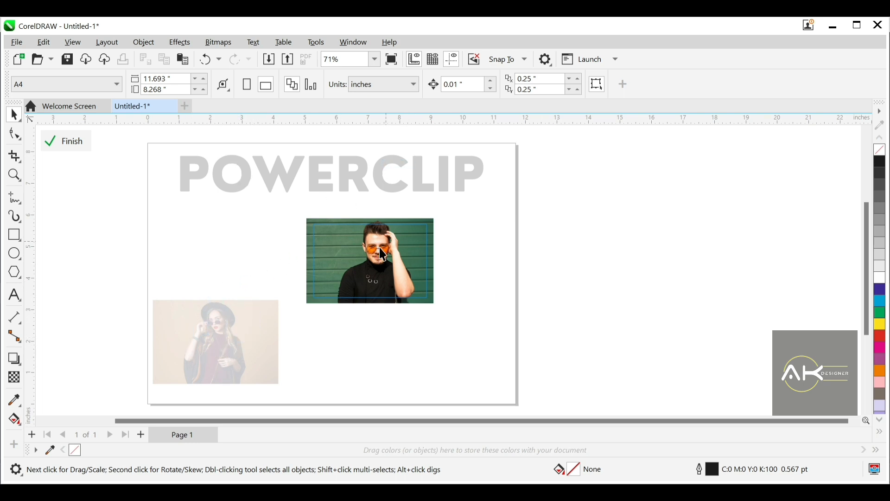
left_click_drag(357, 260, 502, 280)
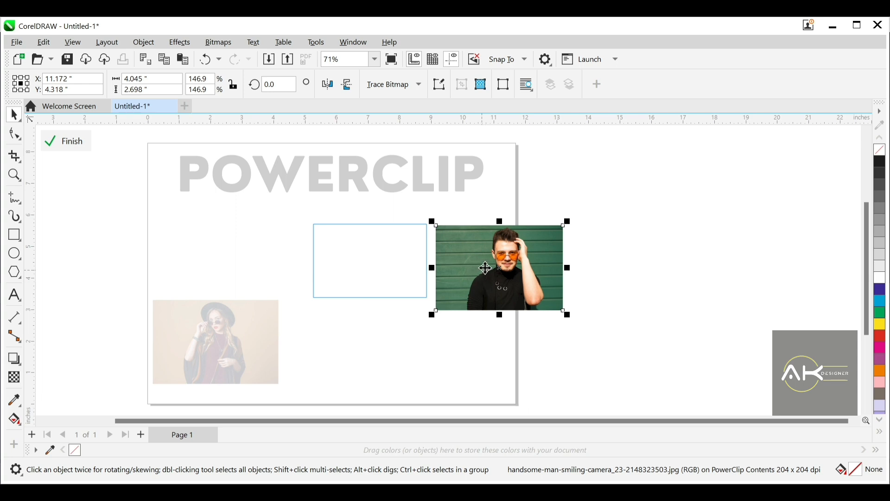
scroll(367, 230, "down", 1)
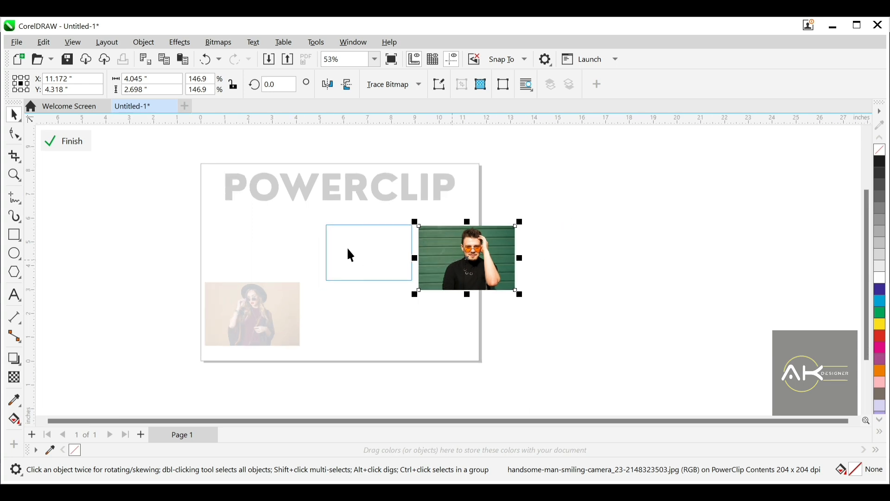
scroll(347, 249, "up", 2)
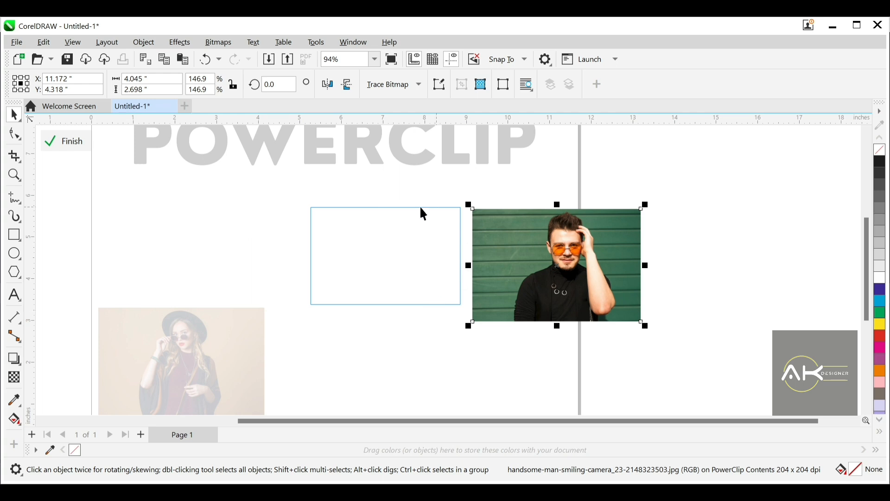
left_click_drag(521, 266, 278, 261)
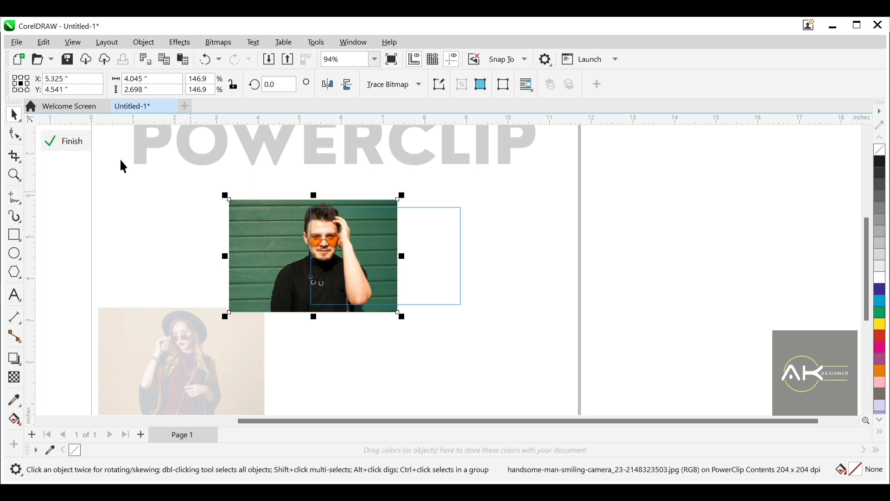
left_click(77, 149)
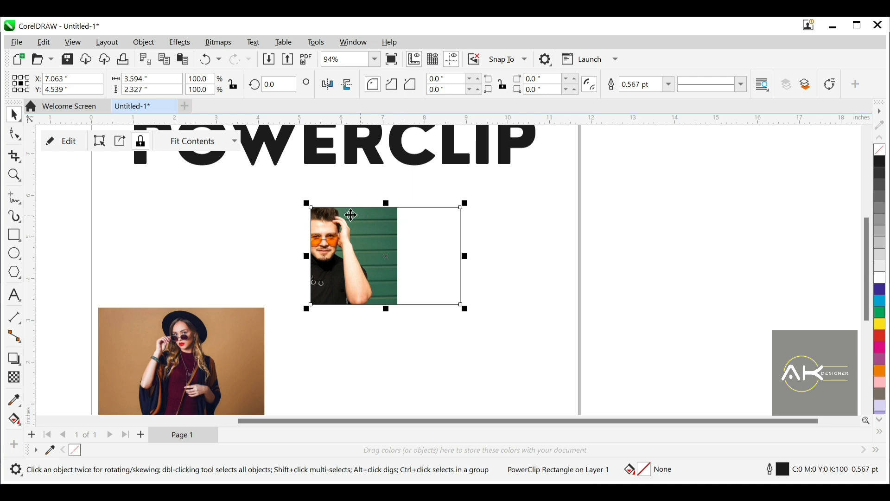
Edit the PowerClip contents, scaling the photo to about 144.3% and positioning it over the frame at about X 7.073, Y 4.43 inches.
left_click(61, 147)
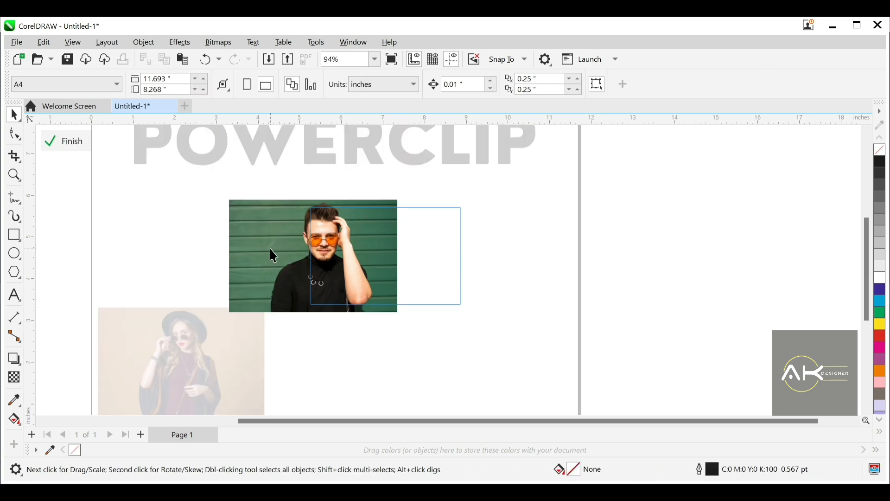
left_click_drag(270, 249, 339, 249)
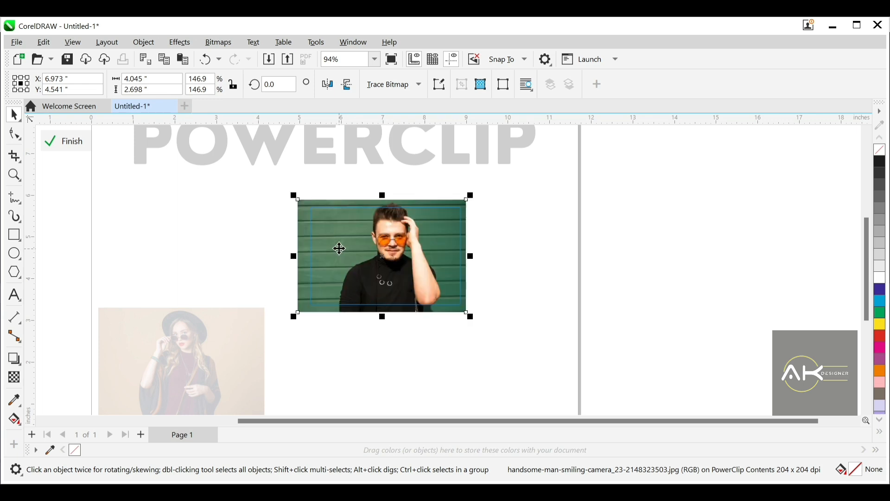
left_click_drag(469, 317, 467, 319)
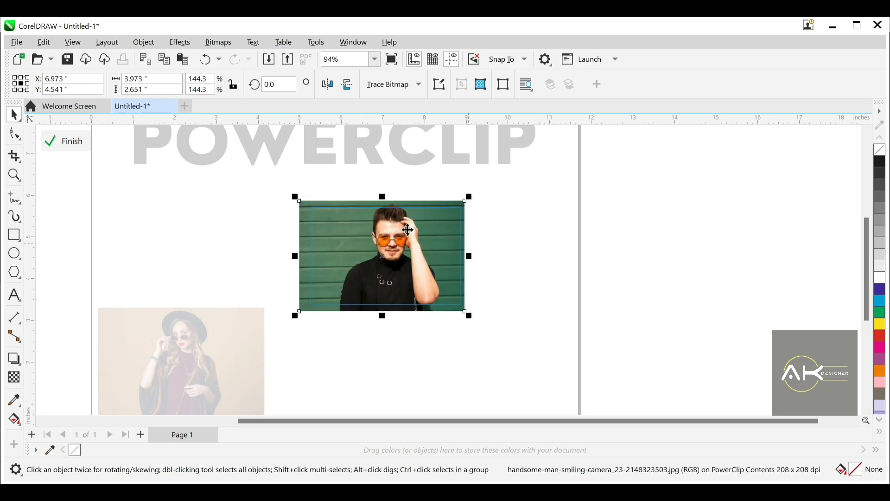
left_click_drag(397, 258, 401, 259)
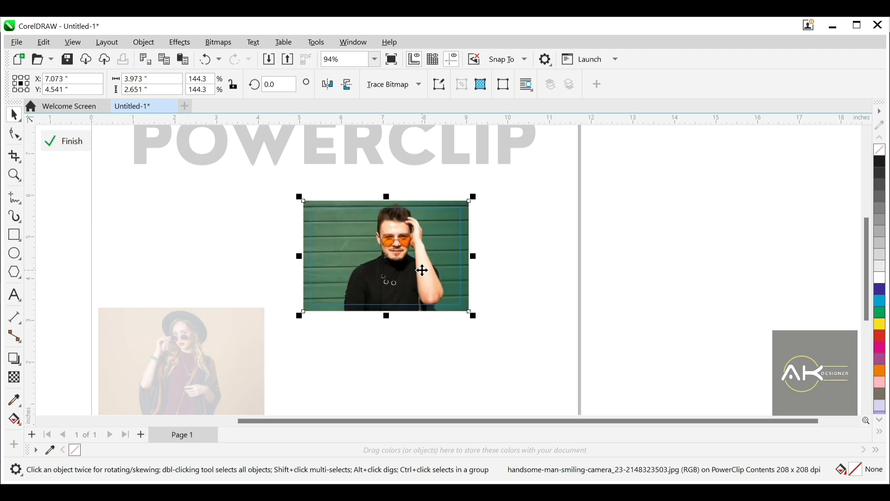
left_click_drag(423, 272, 424, 276)
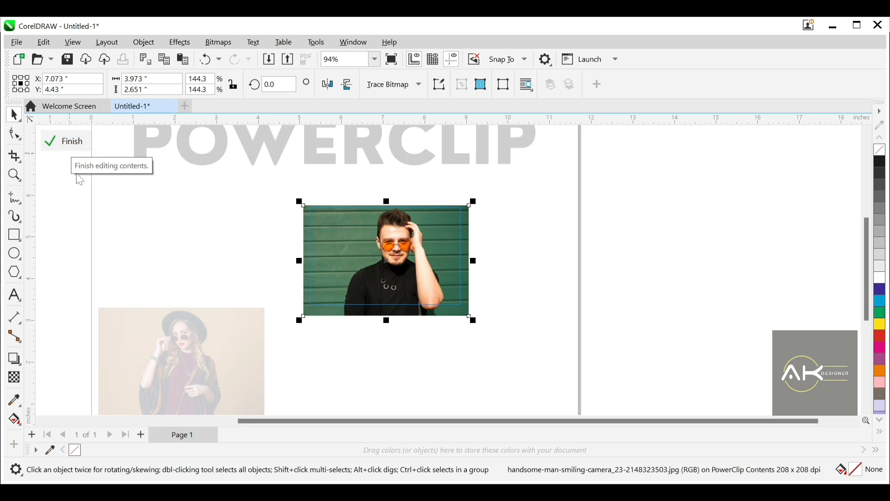
right_click(379, 243)
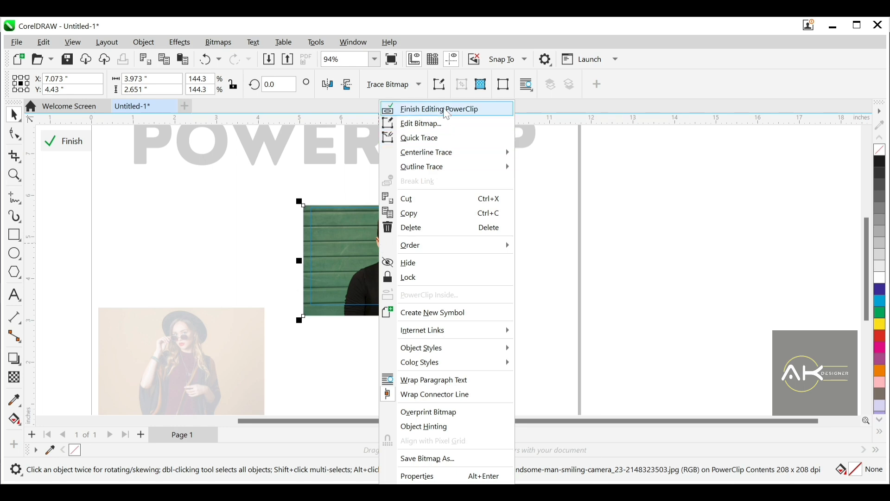
left_click(448, 111)
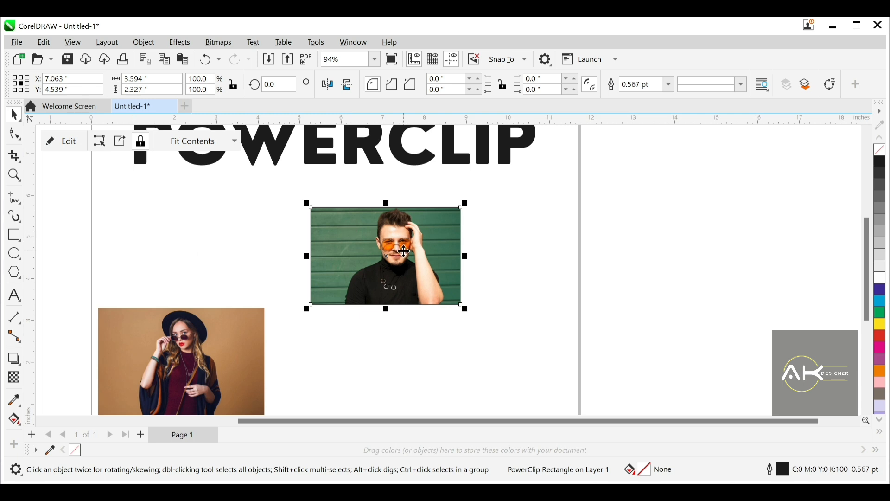
Select the PowerClip's contents, scale the man's photo to about 151.1%, and undo a narrowing of its width.
left_click(101, 151)
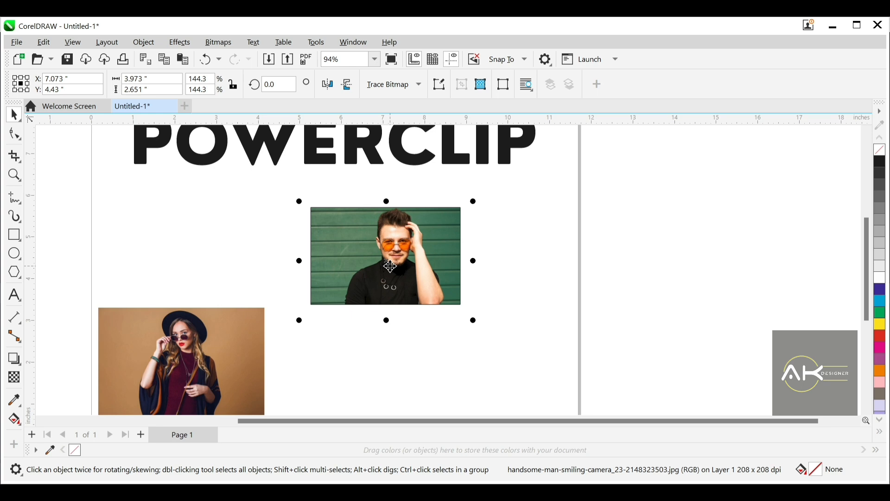
left_click_drag(469, 320, 446, 308)
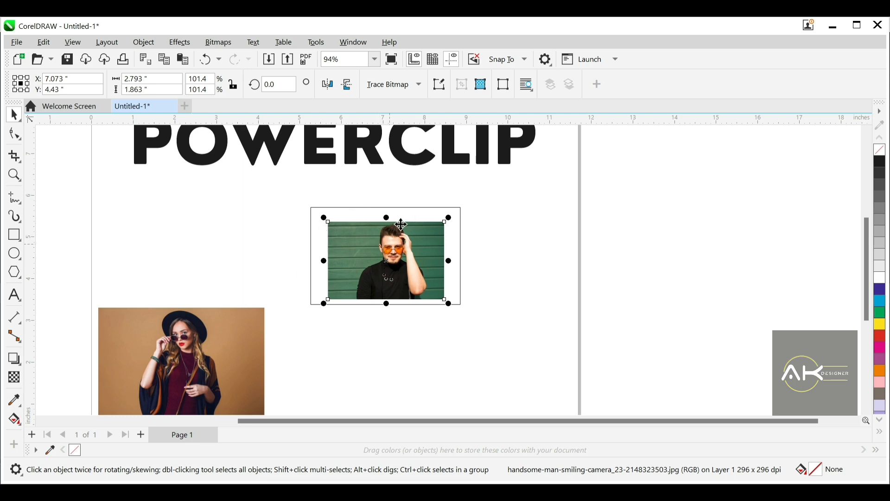
left_click_drag(449, 217, 477, 200)
left_click_drag(477, 261, 439, 260)
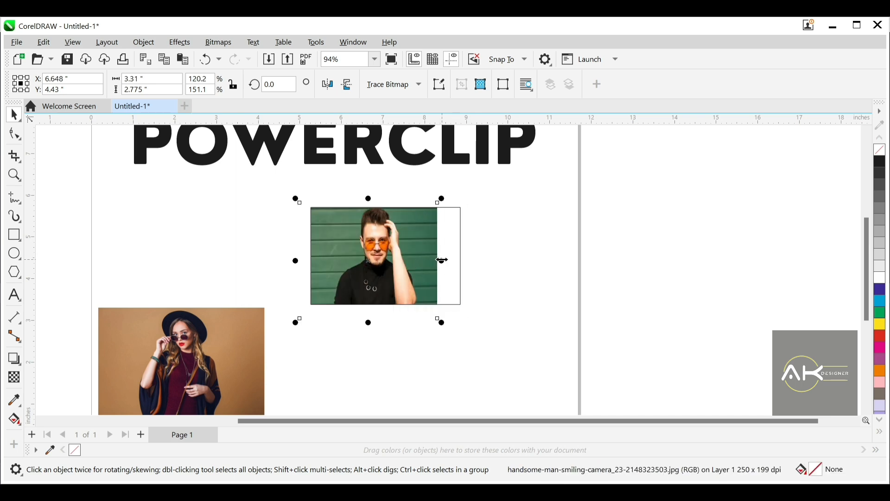
key("ctrl+z")
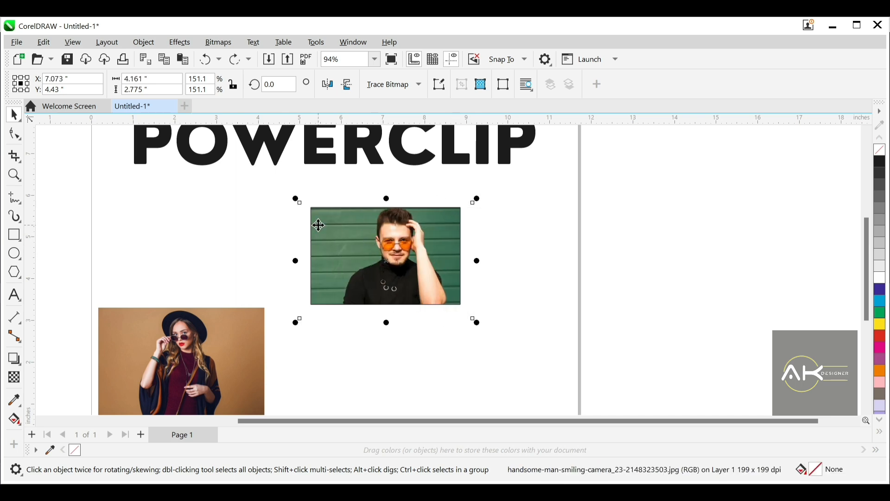
left_click(275, 221)
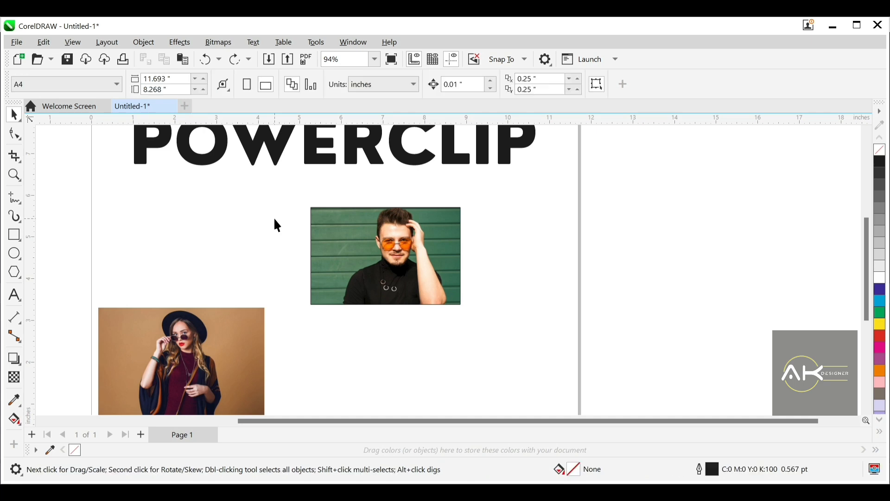
Select the man's photo inside the PowerClip frame and shrink it to about 107.1%.
left_click(405, 252)
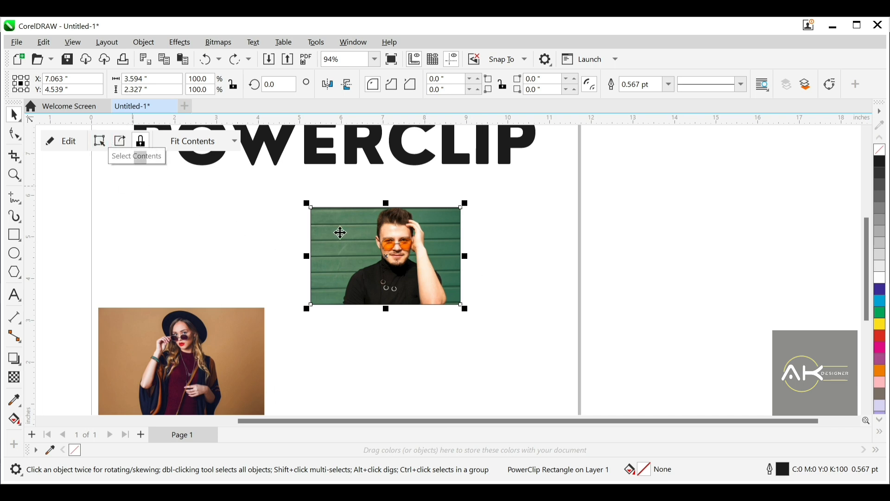
left_click(392, 255, "ctrl")
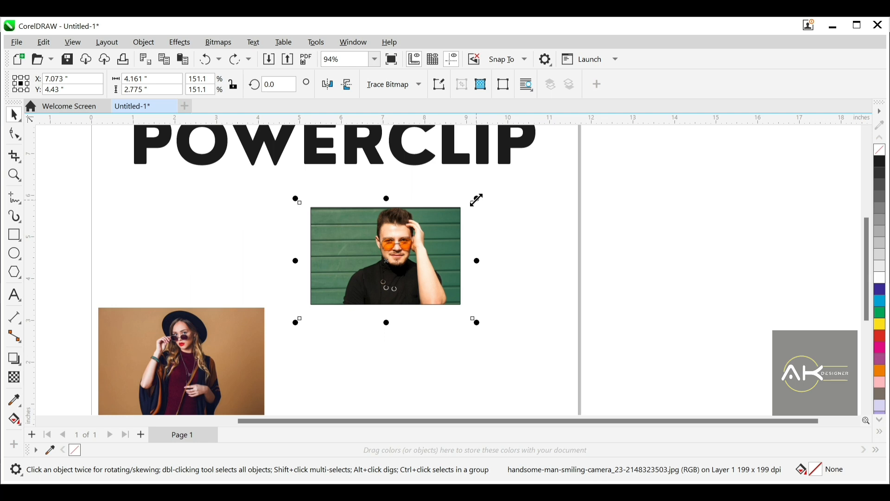
left_click_drag(477, 200, 453, 215)
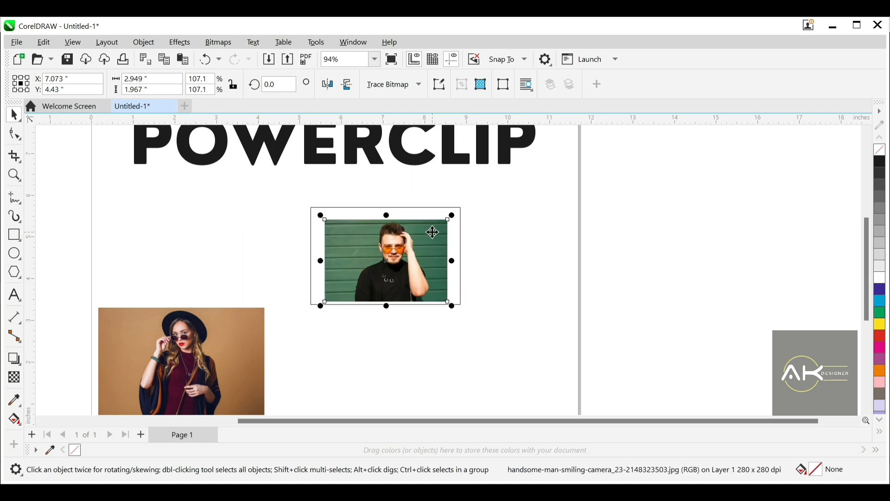
left_click(503, 252)
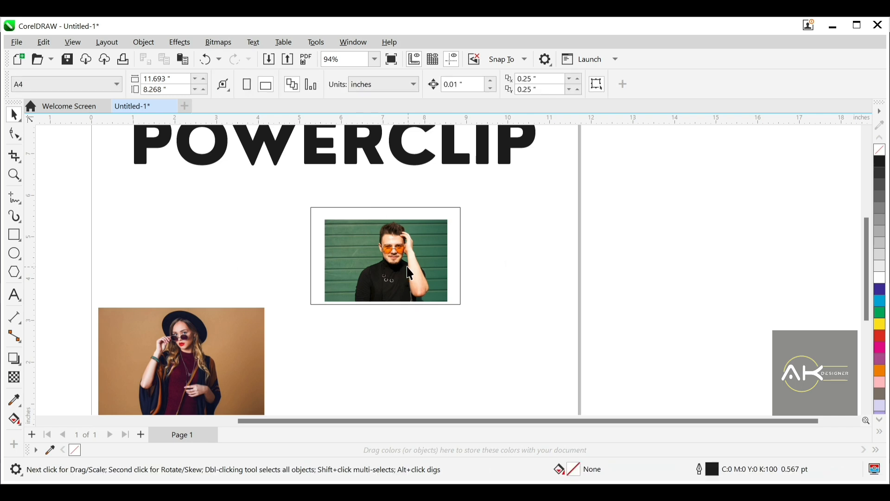
Move the PowerClip frame to about X 7.185, Y 3.738 inches and enlarge the photo inside it to about 164.4%.
mouse_move(348, 287)
left_mouse_down()
mouse_move(397, 270)
mouse_move(382, 264)
mouse_move(418, 262)
mouse_move(357, 288)
left_mouse_up()
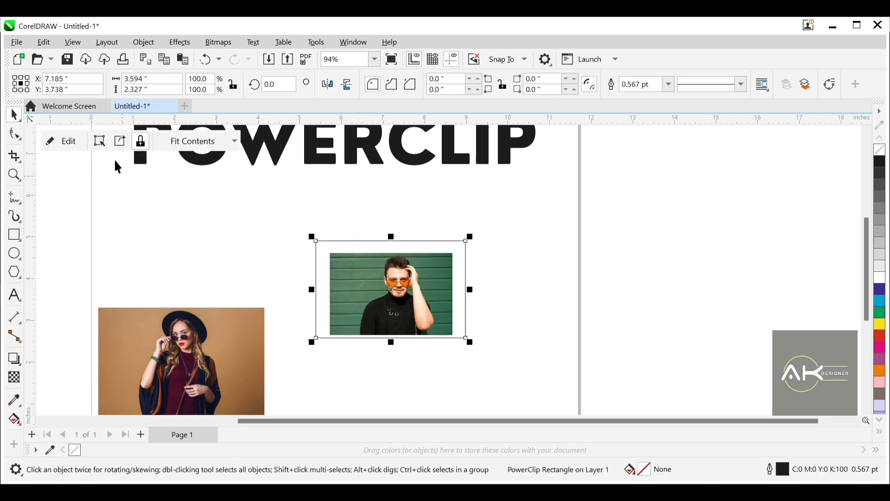
left_click(373, 300, "ctrl")
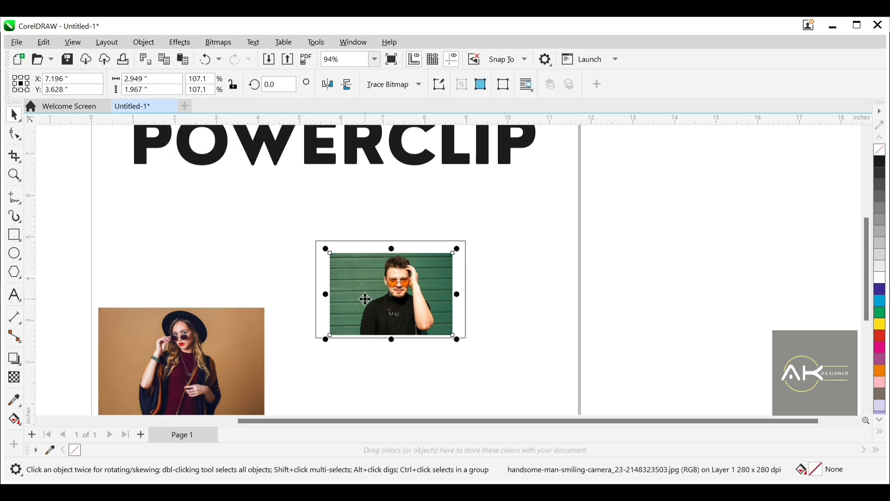
left_click_drag(455, 252, 489, 229)
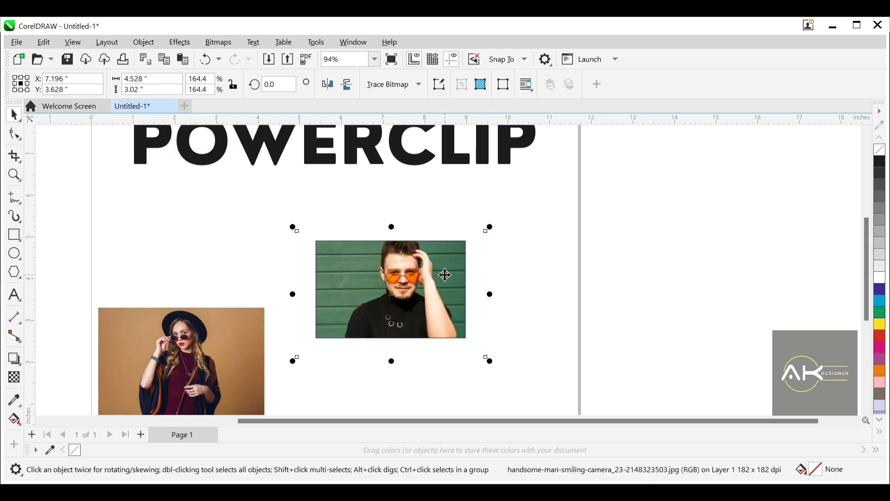
left_click(361, 227)
left_click(356, 265)
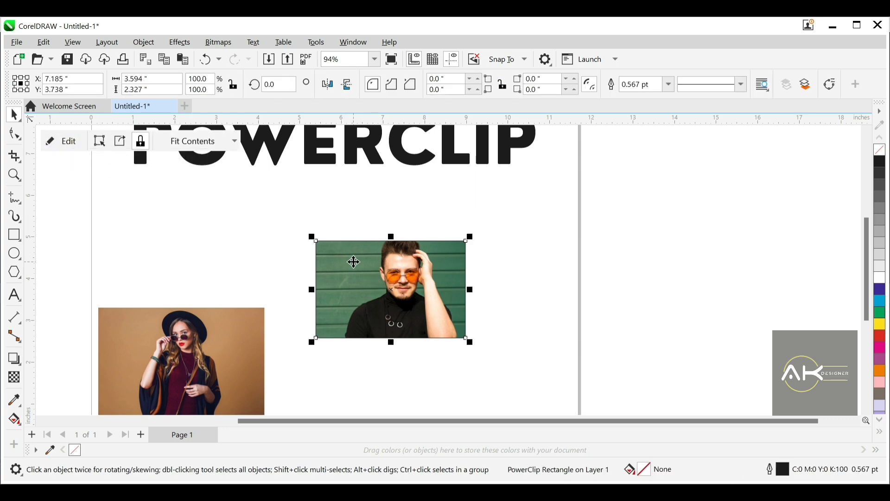
Move the PowerClip frame with the man's photo up to about X 6.596, Y 4.506 inches.
scroll(359, 265, "down", 1)
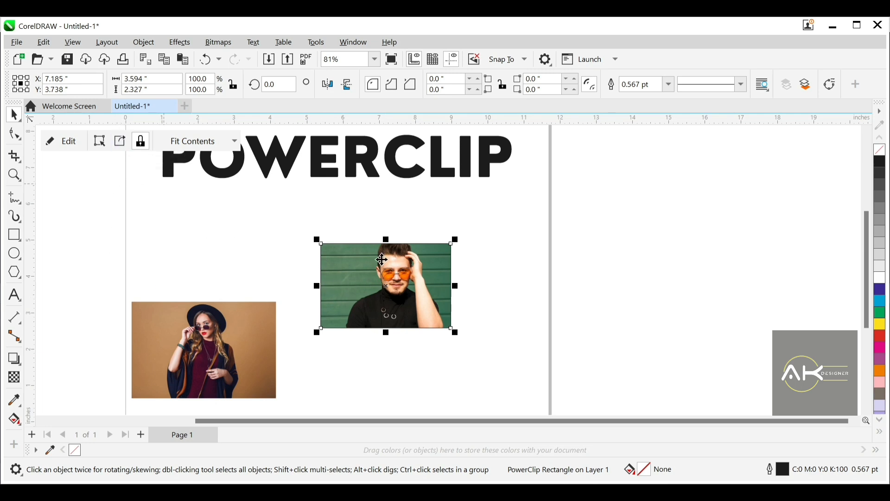
scroll(386, 232, "down", 1)
scroll(352, 288, "up", 1)
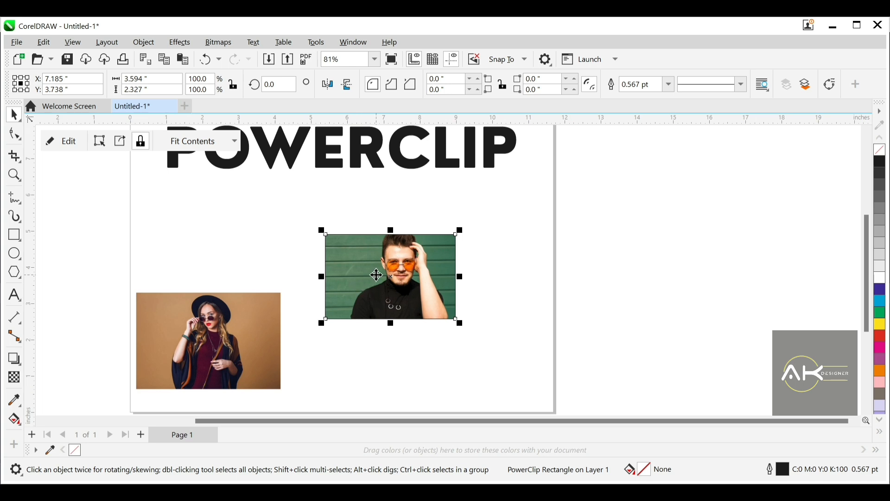
left_click_drag(358, 274, 337, 246)
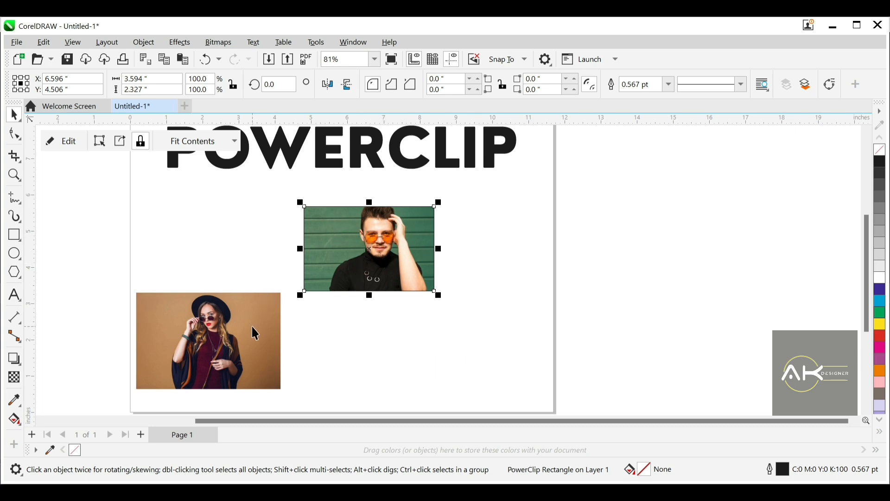
Move the photo of the woman behind the PowerClip frame, and return it to about X 2.311, Y 1.967 inches.
left_click_drag(251, 326, 395, 238)
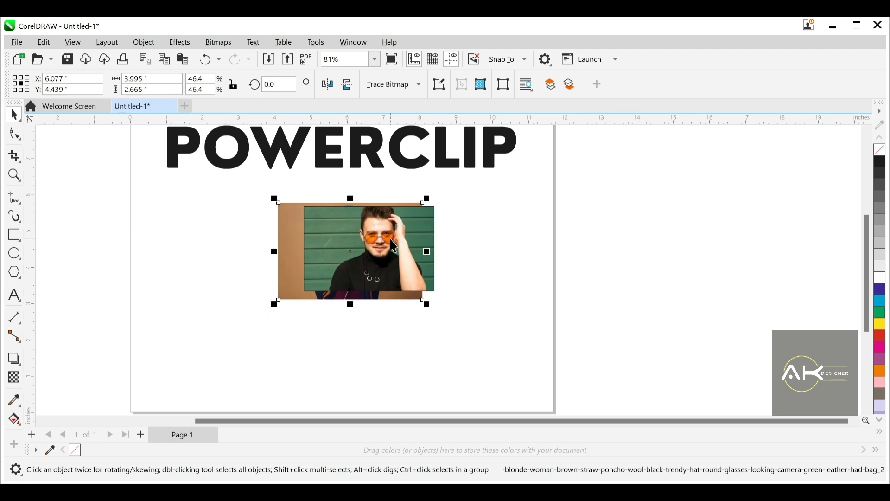
left_click(192, 352)
left_click_drag(279, 293, 147, 389)
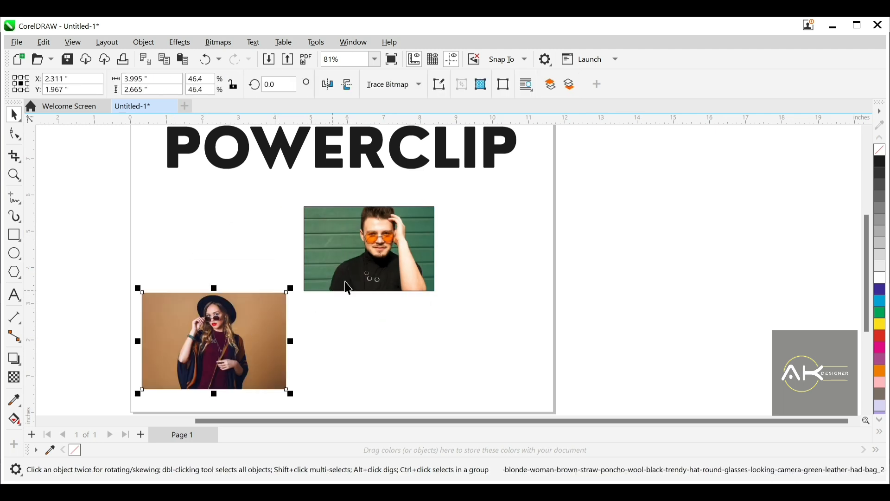
Extract the man's photo from the PowerClip frame and move it to about X 12.14, Y 4.256 inches, beside the empty frame.
left_click(365, 262)
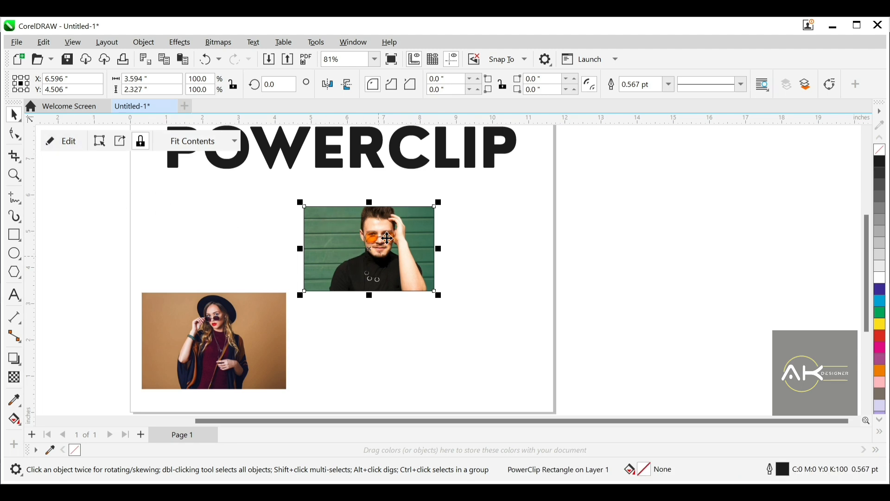
left_click(417, 350)
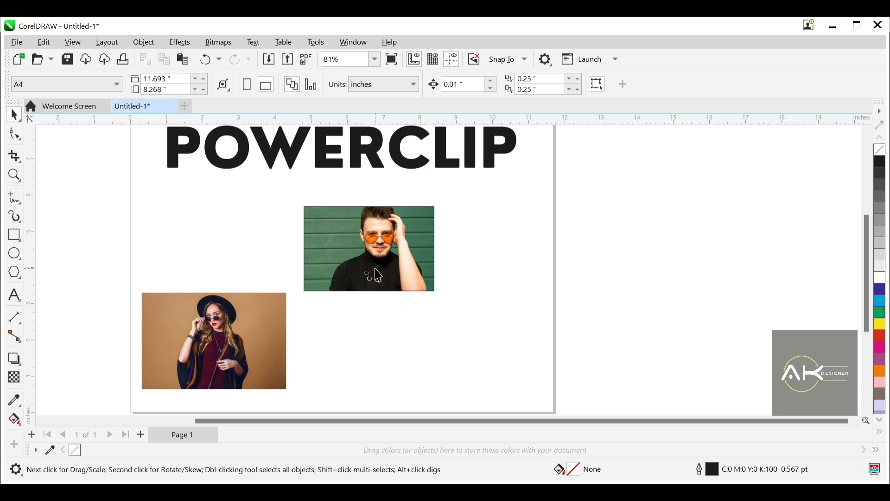
left_click(378, 250)
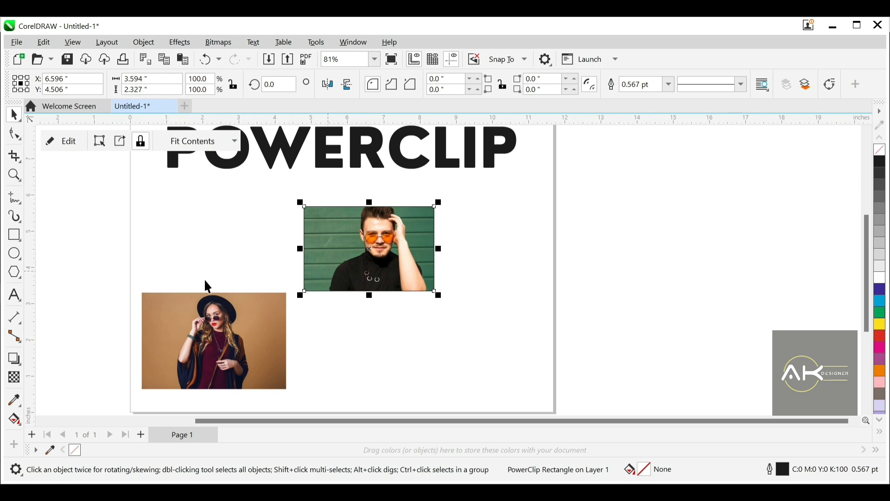
left_click(122, 145)
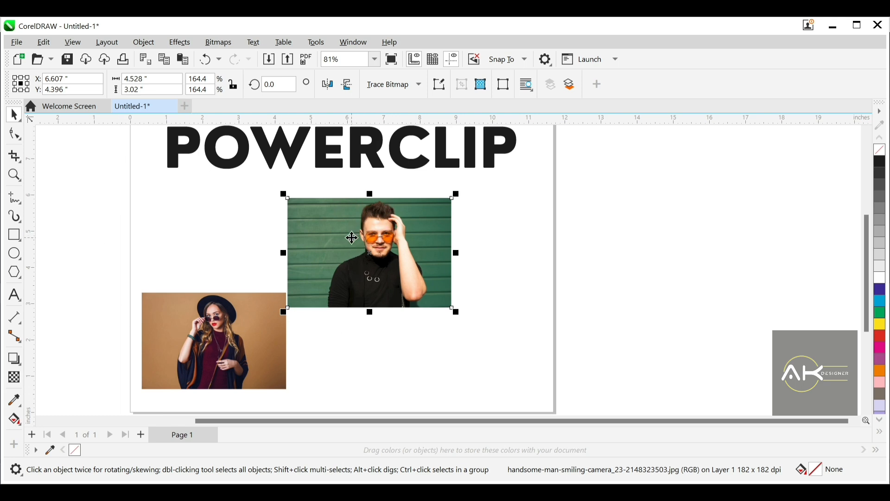
left_click_drag(352, 238, 553, 243)
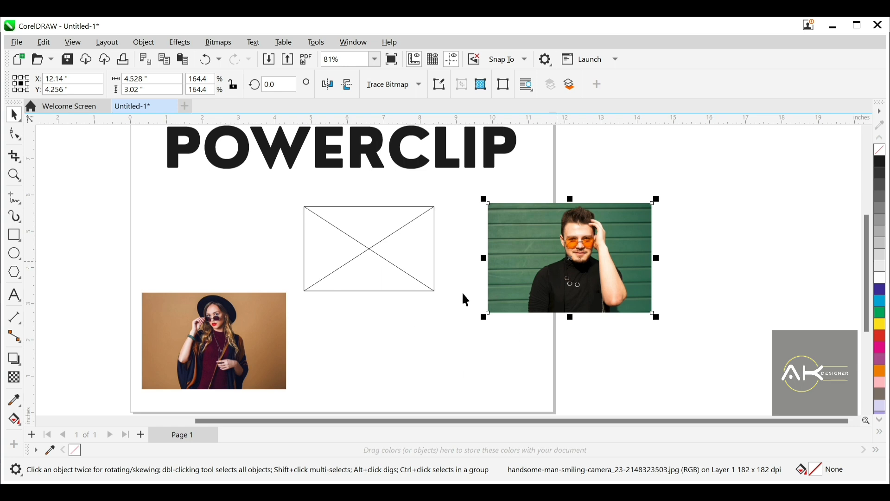
left_click(449, 274)
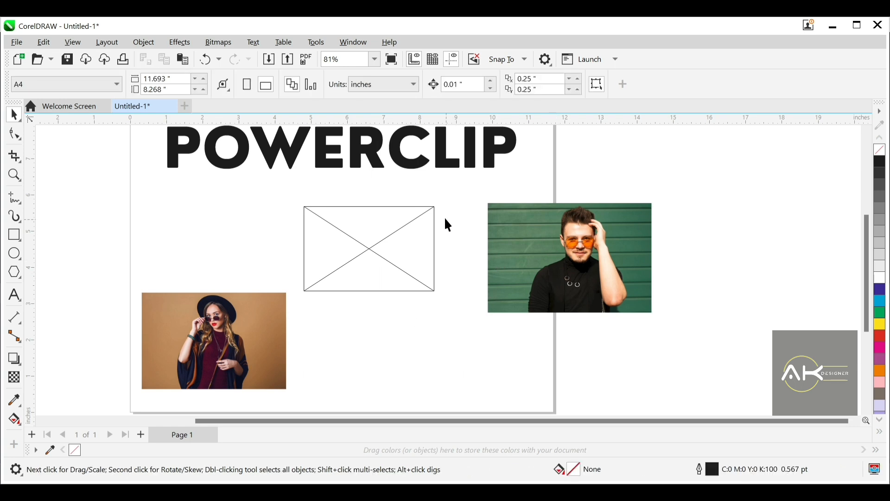
left_click(366, 250)
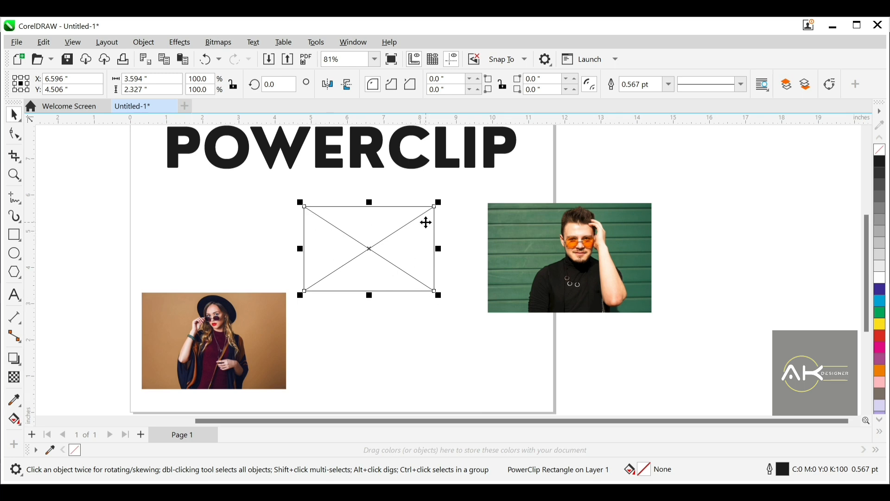
Draw a rectangle about 3.407 by 2.062 inches above the photo of the woman and delete it.
left_click(14, 235)
left_click_drag(139, 190, 265, 268)
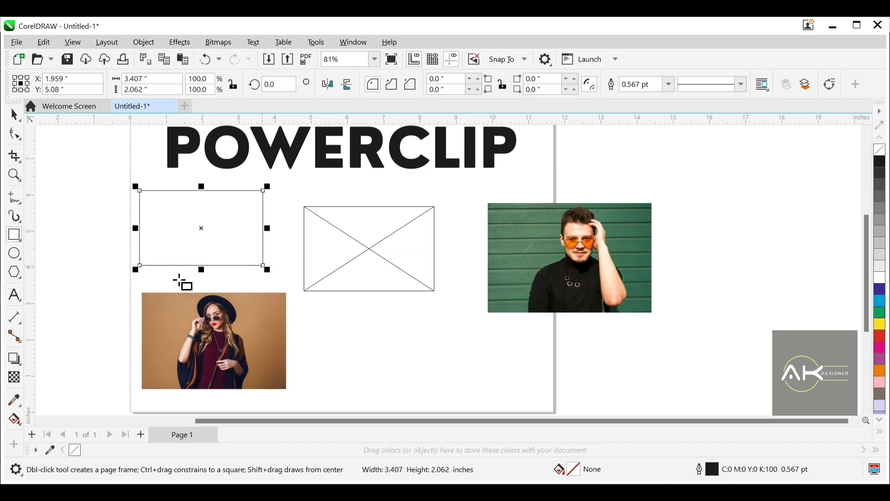
key("Delete")
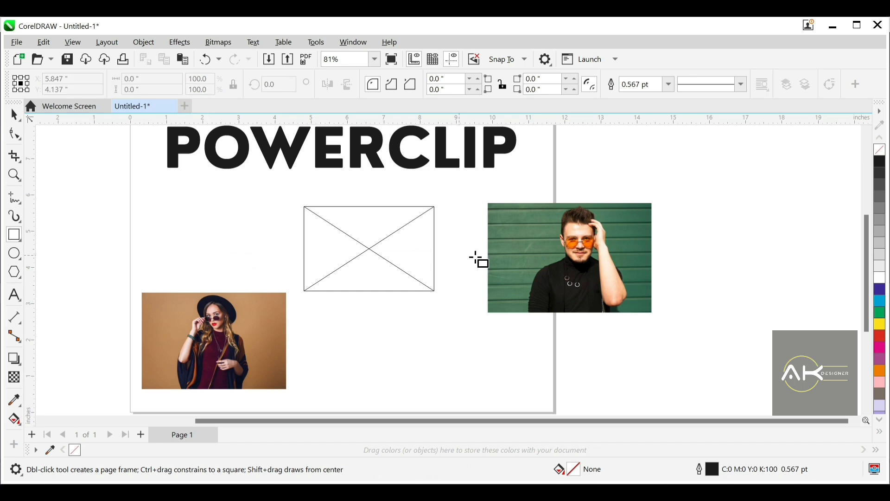
key("space")
Move the man's photo closer to the empty PowerClip frame, at about X 11.653, Y 4.179 inches.
left_click_drag(566, 254, 517, 258)
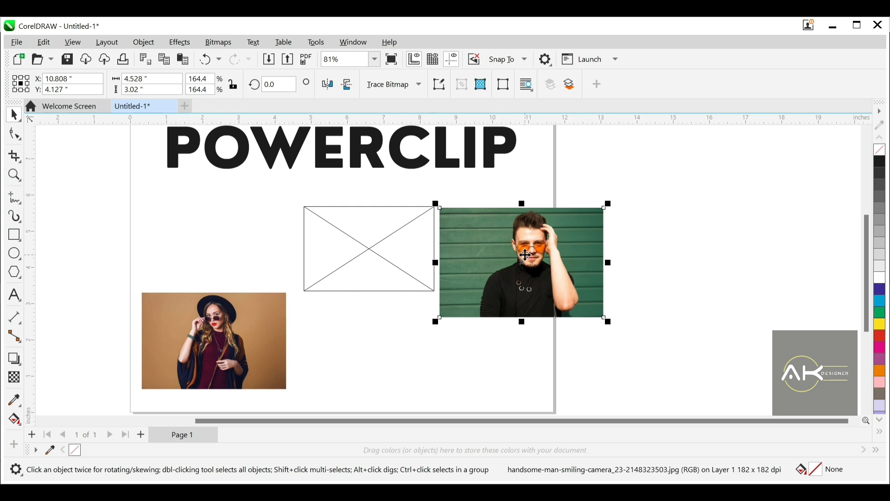
left_click_drag(521, 256, 551, 254)
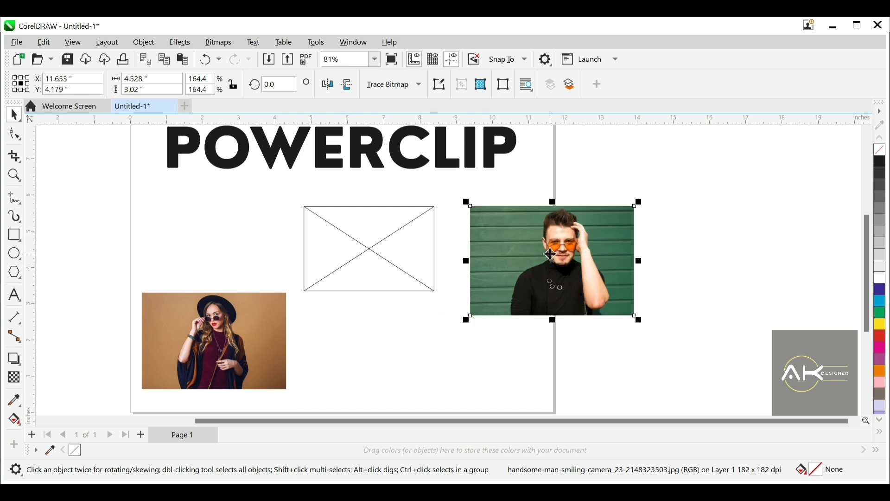
left_click(355, 263)
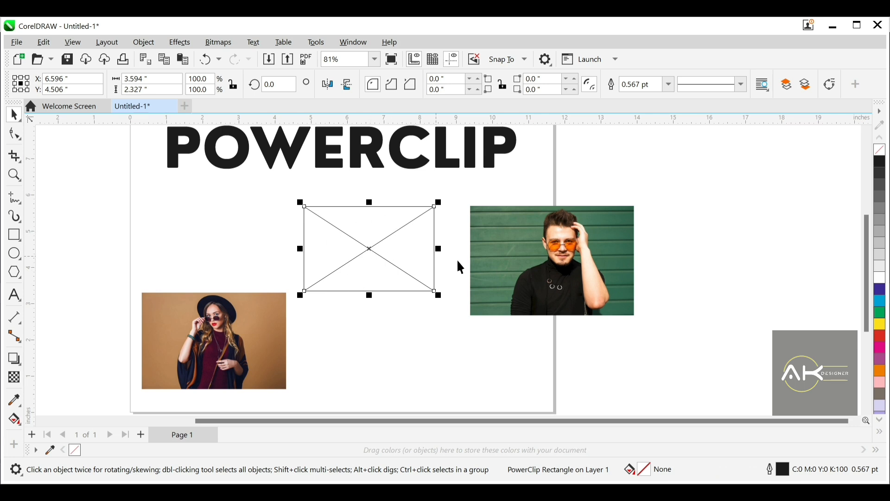
right_click(505, 241)
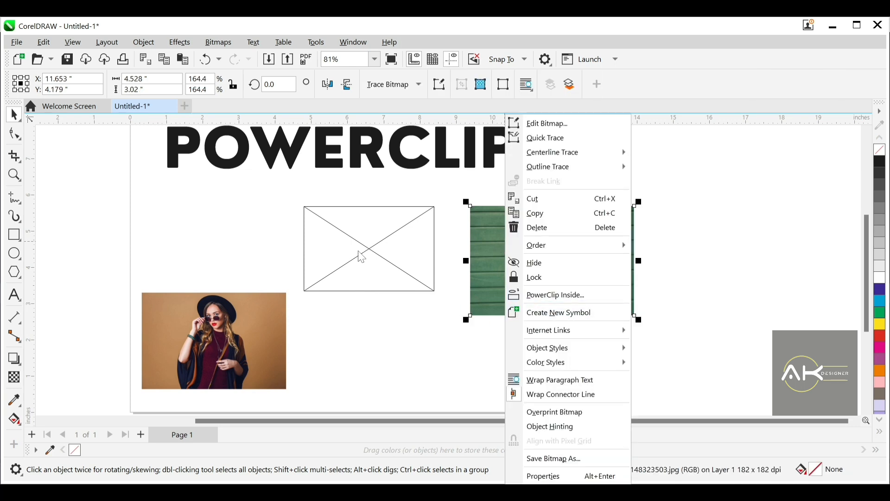
left_click(423, 330)
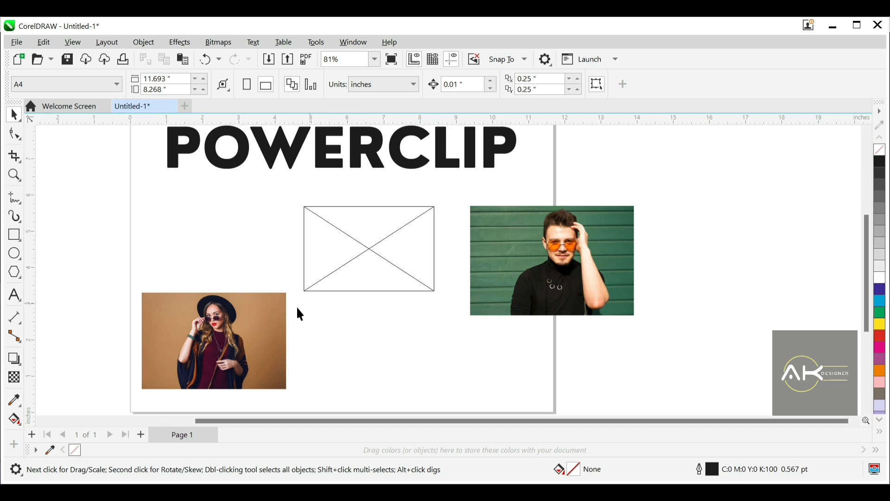
Place the photo of the woman inside the empty PowerClip frame and undo the placement.
left_click_drag(202, 335, 361, 255)
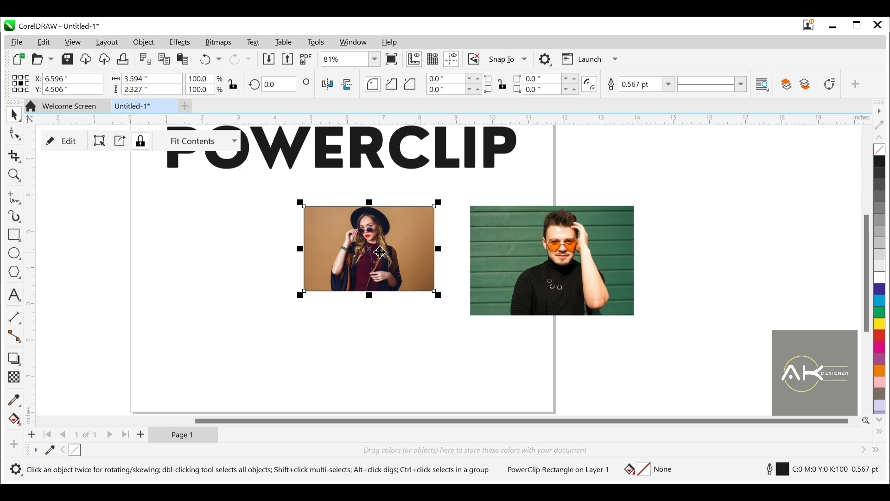
key("ctrl+z")
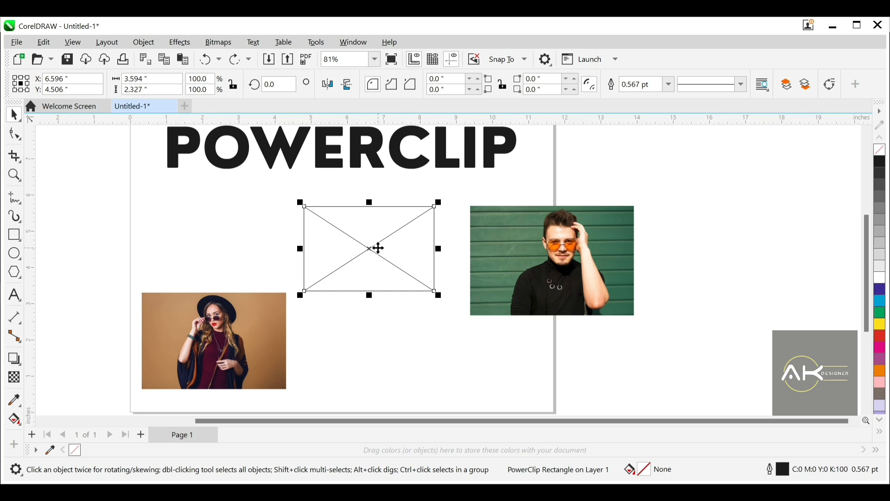
Move the empty PowerClip frame to about X 2.024, Y 4.506 inches, above the photo of the woman.
left_click_drag(376, 248, 213, 246)
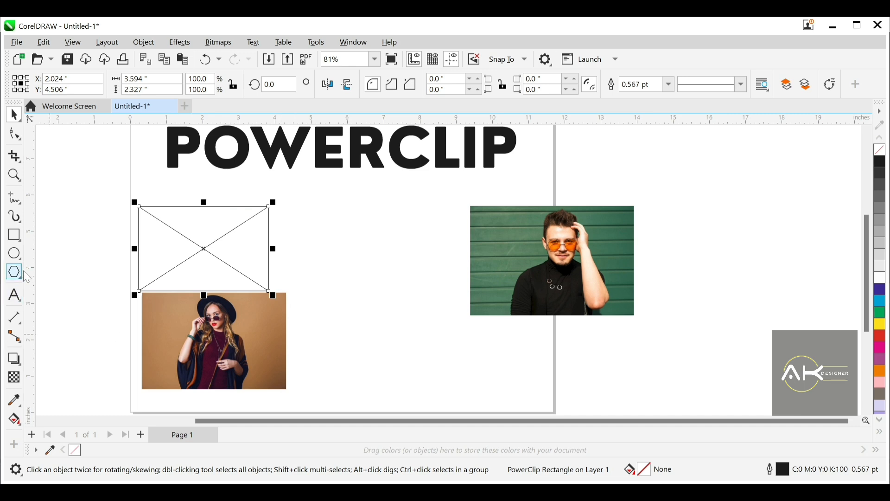
Draw a rectangle about 4.406 by 2.626 inches beside the empty PowerClip frame and position it at about X 6.429, Y 4.376 inches.
left_click(14, 235)
left_click_drag(284, 212, 443, 307)
key("space")
left_click_drag(376, 264, 378, 255)
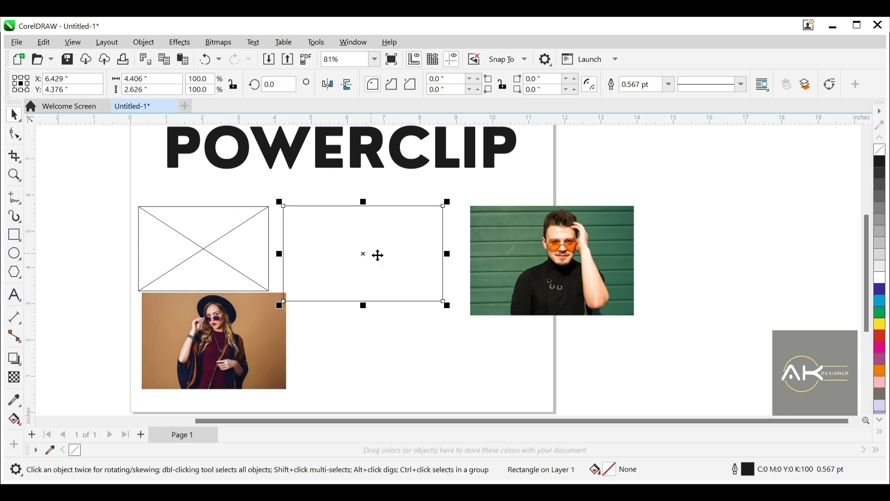
Move the photo of the woman clear below the empty PowerClip frame, to about X 2.004, Y 1.724 inches.
left_click(266, 341)
left_click_drag(267, 341, 259, 341)
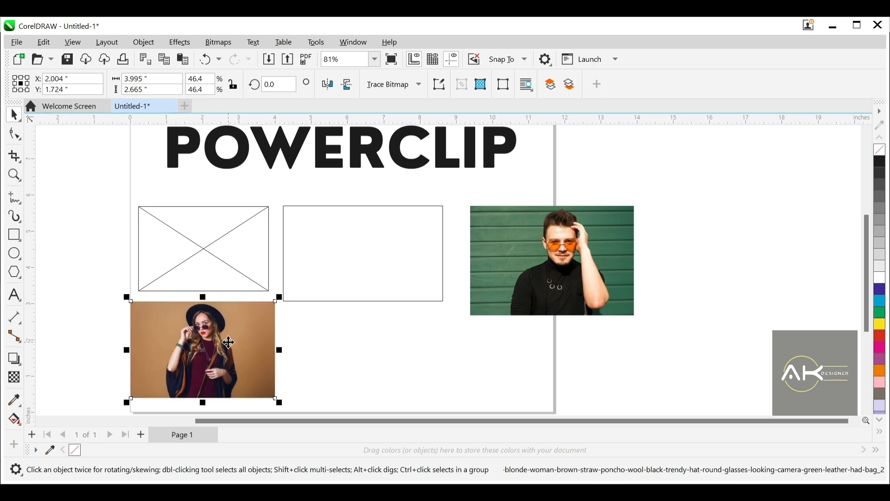
Place the woman's photo and the man's photo in turn inside the empty PowerClip frame, undoing each placement.
left_click_drag(229, 342, 230, 251)
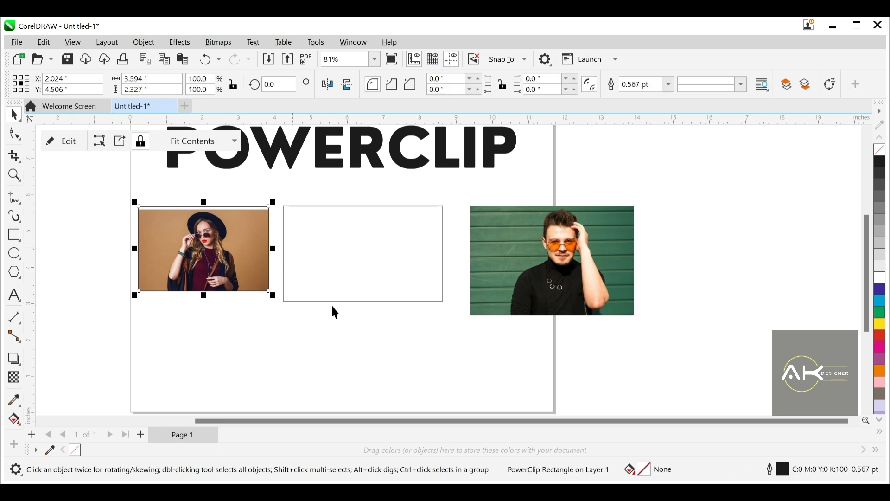
key("ctrl+z")
left_click_drag(492, 270, 199, 259)
key("ctrl+z")
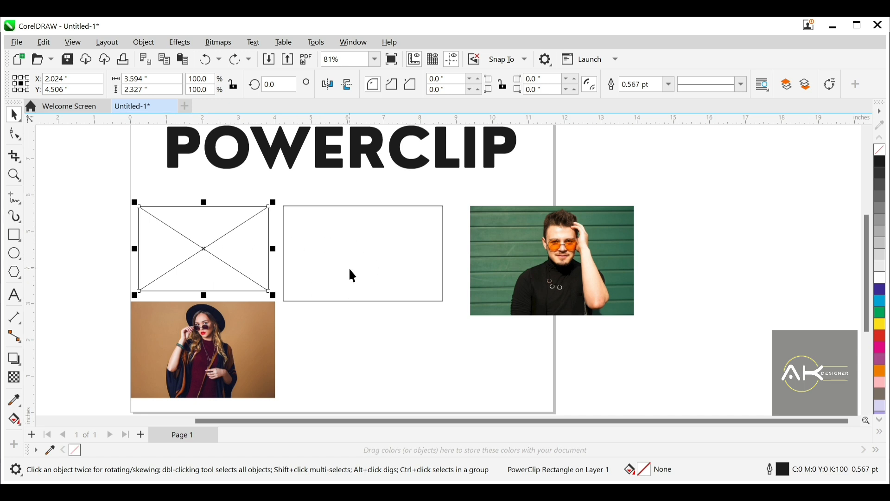
Draw a rectangle about 3.894 by 2.536 inches between the frame and the man's photo and make it an empty PowerClip frame.
key("F6")
right_click(366, 247)
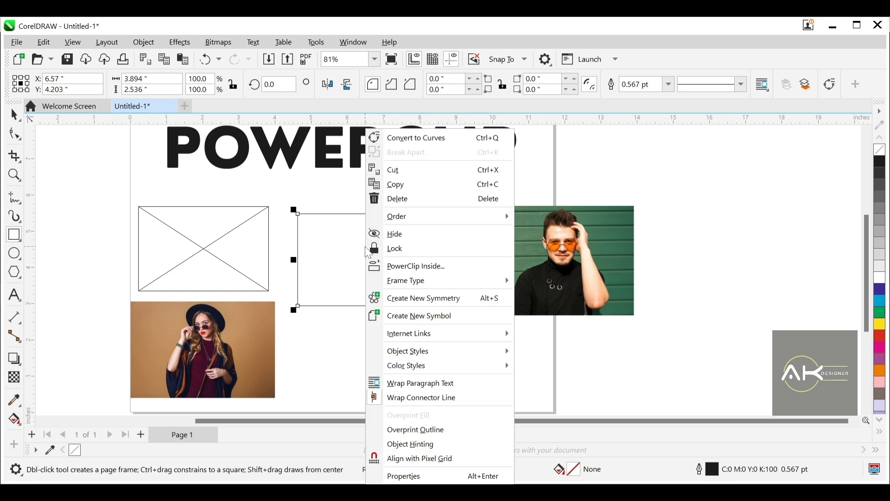
mouse_move(439, 288)
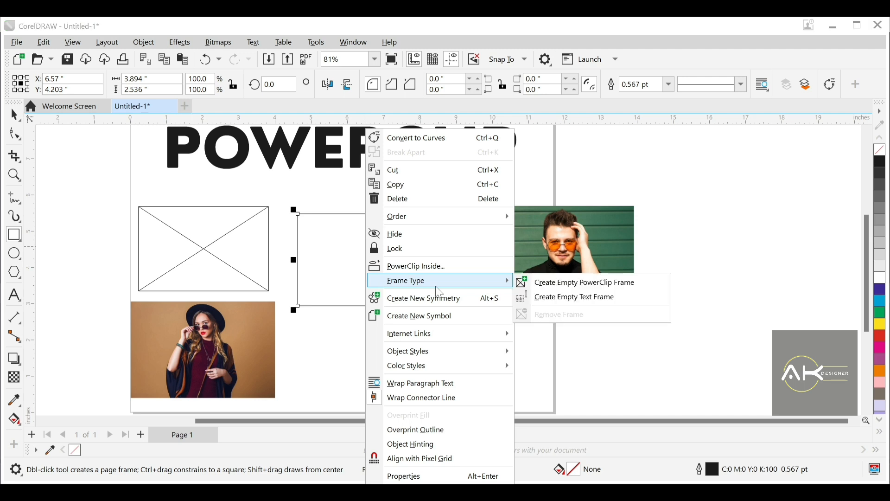
left_click(611, 283)
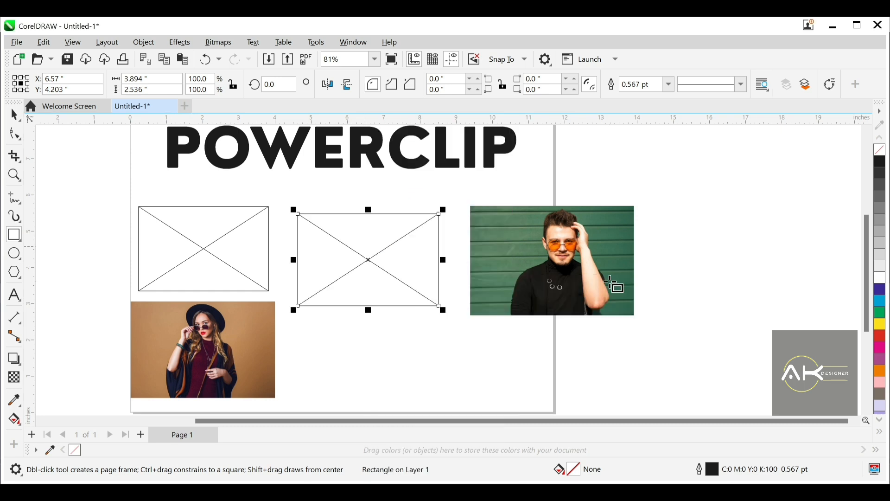
key("space")
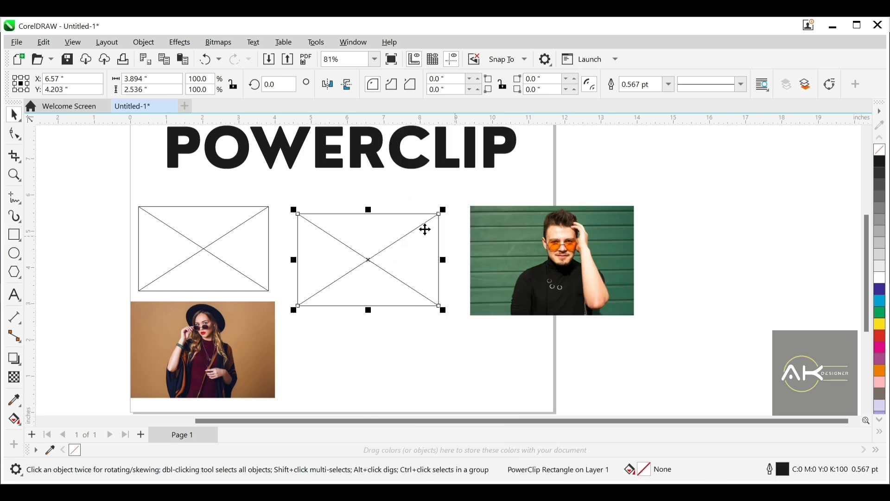
Place the photo of the woman inside the new second PowerClip frame and undo the placement.
left_click(221, 252)
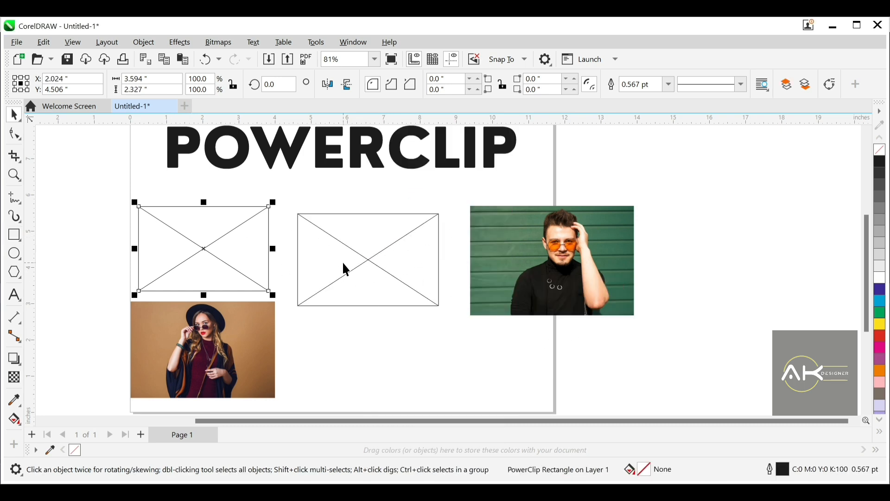
left_click(323, 245)
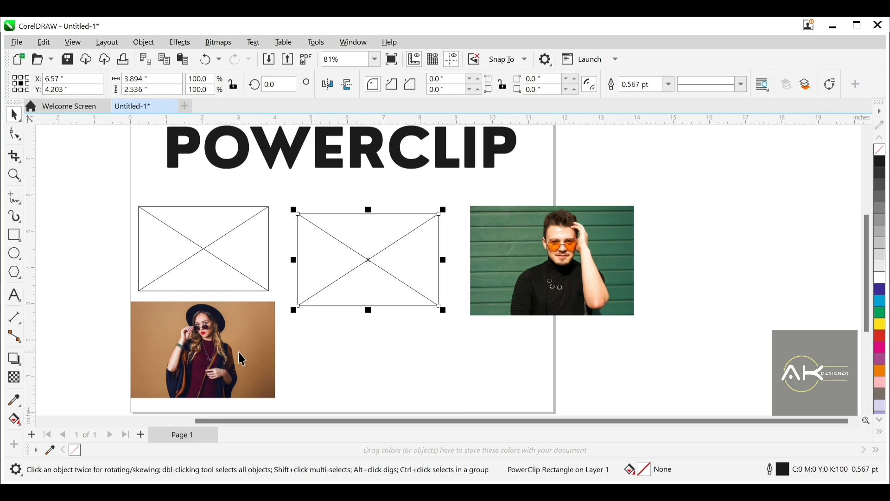
left_click_drag(238, 352, 430, 262)
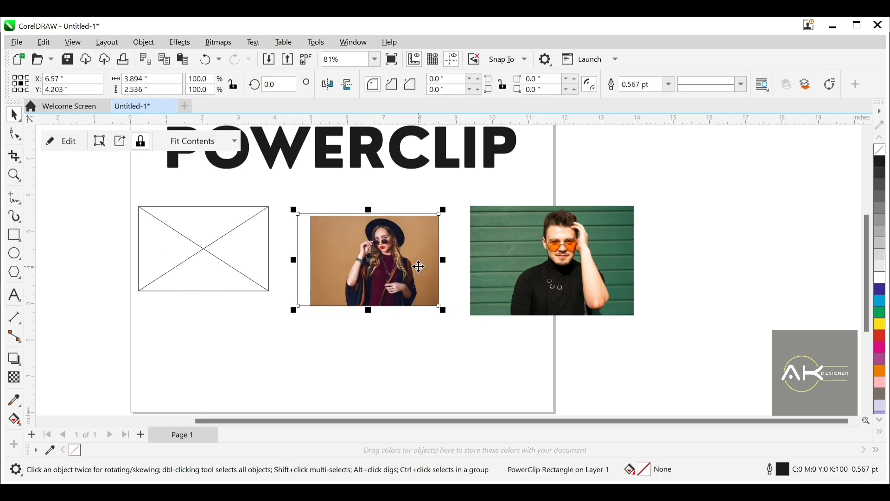
key("ctrl+z")
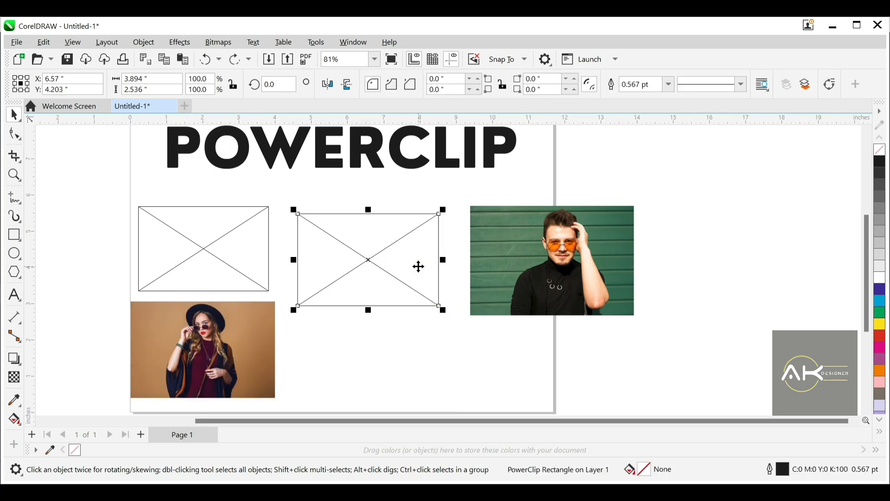
Remove the frame type from the second empty PowerClip frame to turn it back into a plain rectangle.
right_click(357, 256)
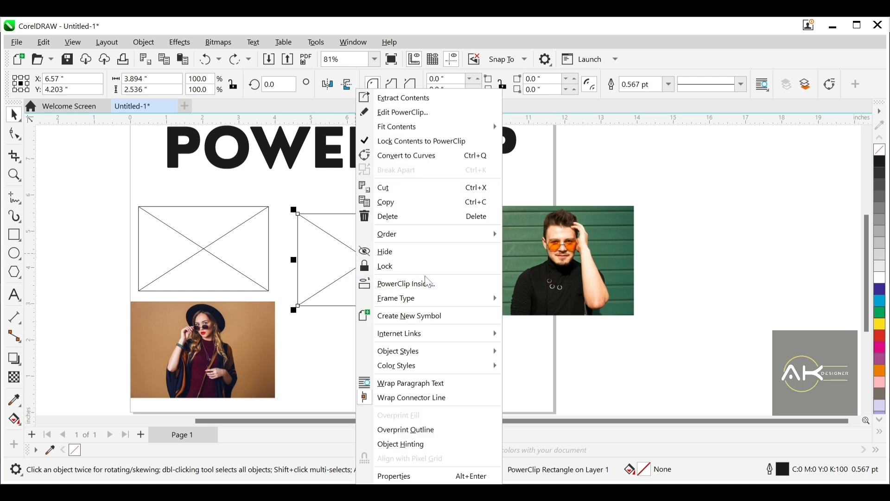
mouse_move(413, 300)
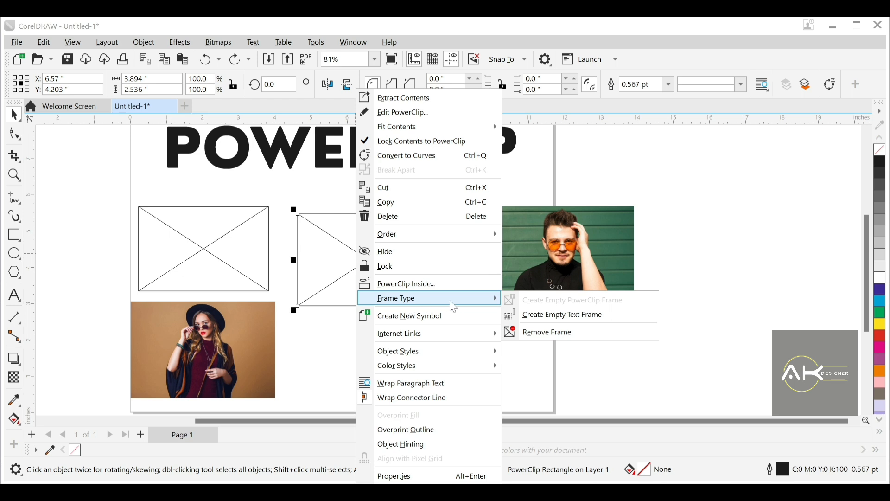
left_click(555, 342)
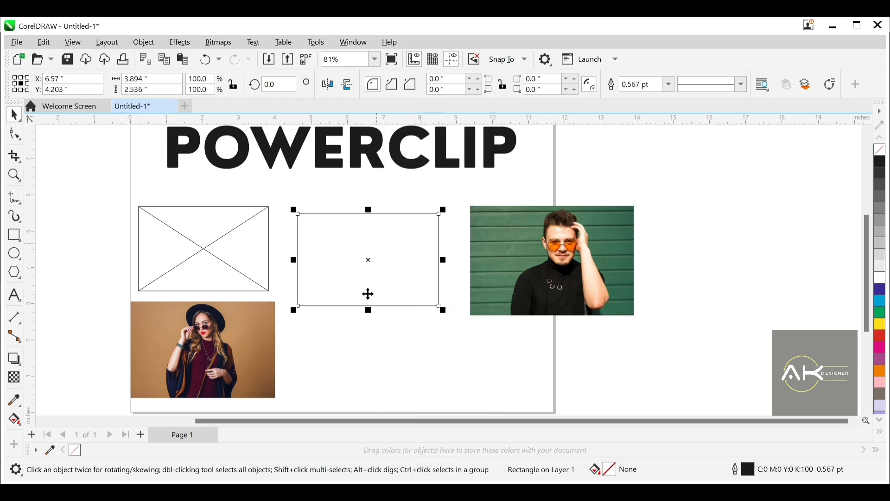
Delete the plain rectangle and the remaining empty PowerClip frame.
key("Delete")
left_click_drag(212, 258, 353, 268)
key("Delete")
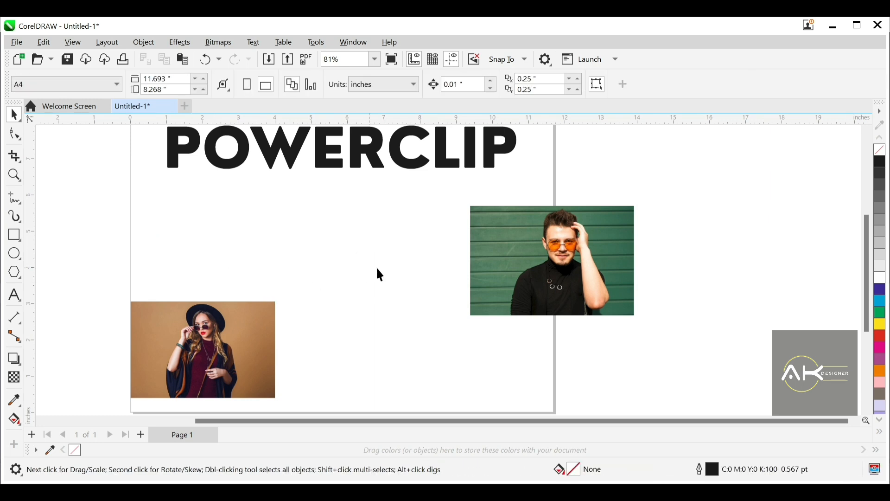
Move the man's photo to about X 4.16, Y 4.358 inches and draw a rectangle about 4.239 by 2.741 inches beside it.
left_click_drag(474, 276, 226, 273)
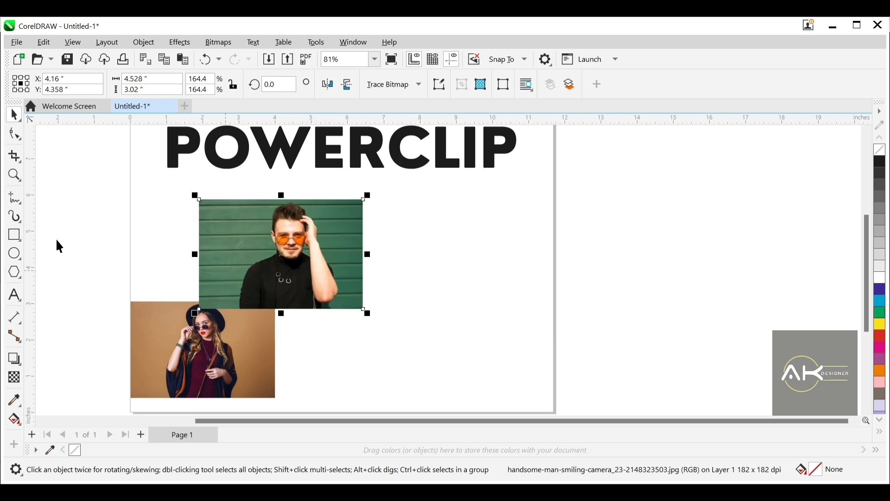
left_click(16, 241)
mouse_move(410, 227)
left_mouse_down()
mouse_move(522, 311)
mouse_move(564, 326)
left_mouse_up()
key("space")
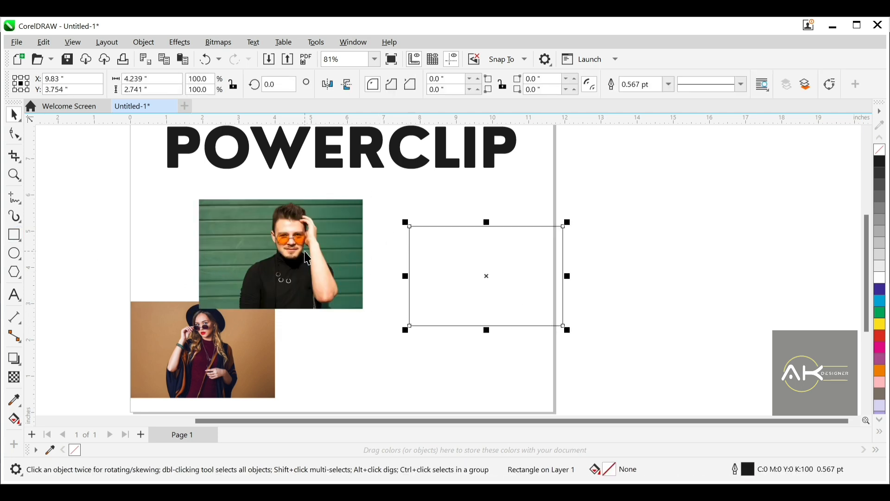
PowerClip the man's photo inside the rectangle and move the clipped object to about X 7.537, Y 3.921 inches.
right_click(309, 258)
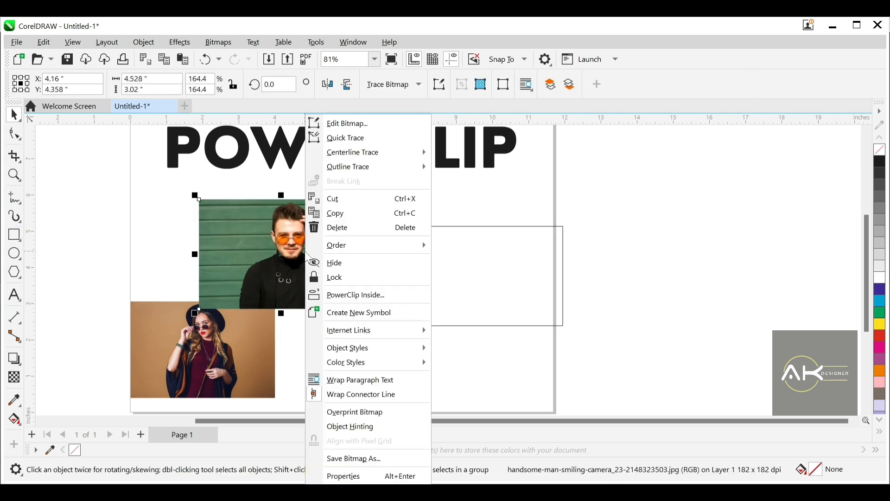
left_click(334, 294)
left_click(421, 278)
left_click_drag(448, 272, 365, 267)
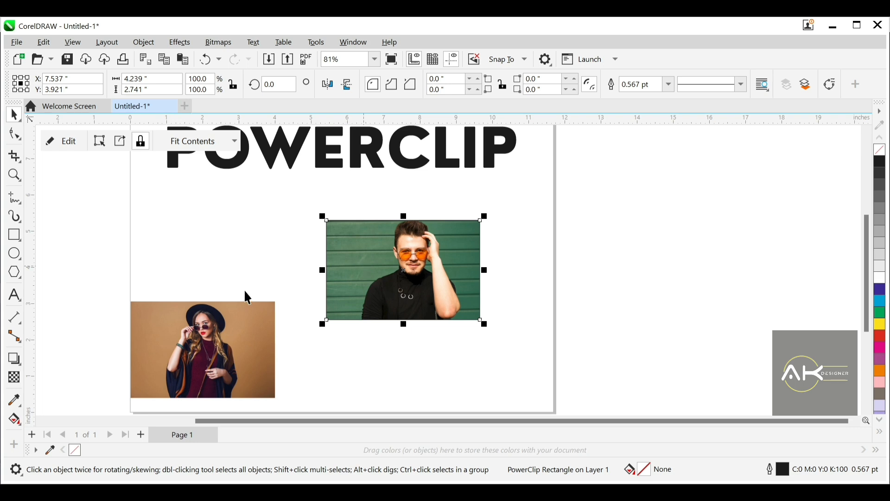
Unlock the PowerClip contents and shift only the frame around the stationary man's photo, ending at about X 7.716, Y 4.036 inches.
left_click(142, 141)
left_click(142, 142)
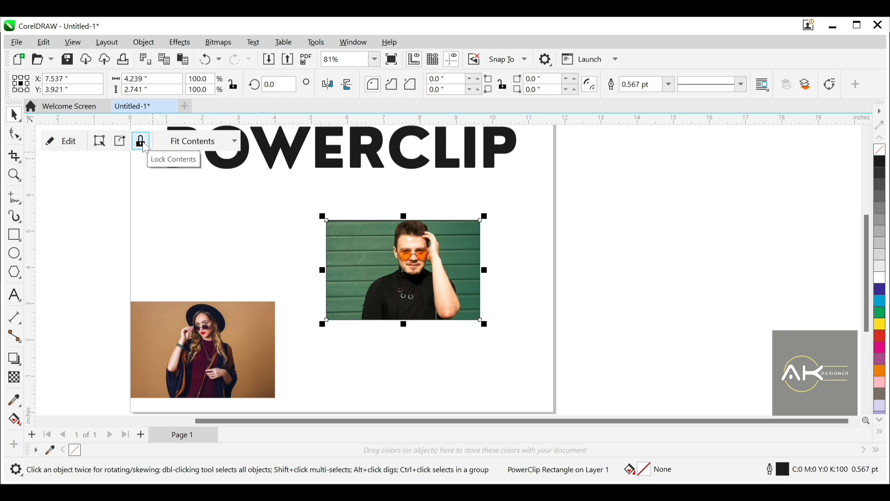
left_click(142, 142)
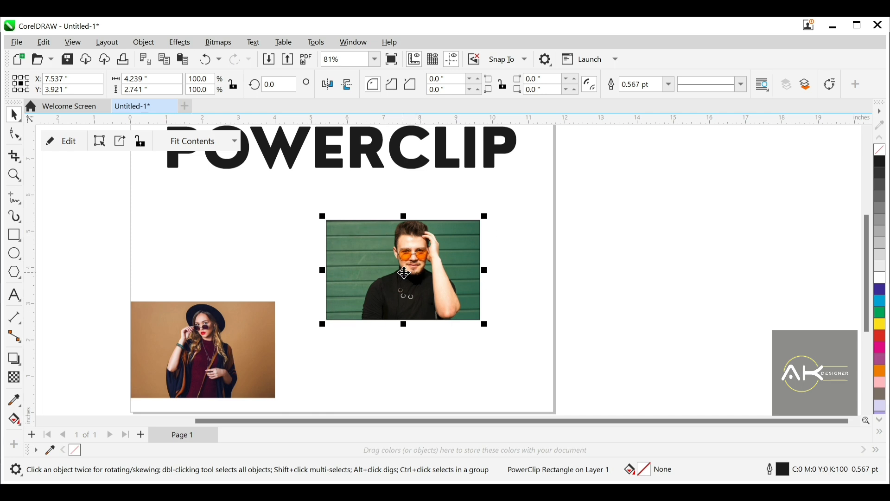
left_click_drag(404, 274, 544, 273)
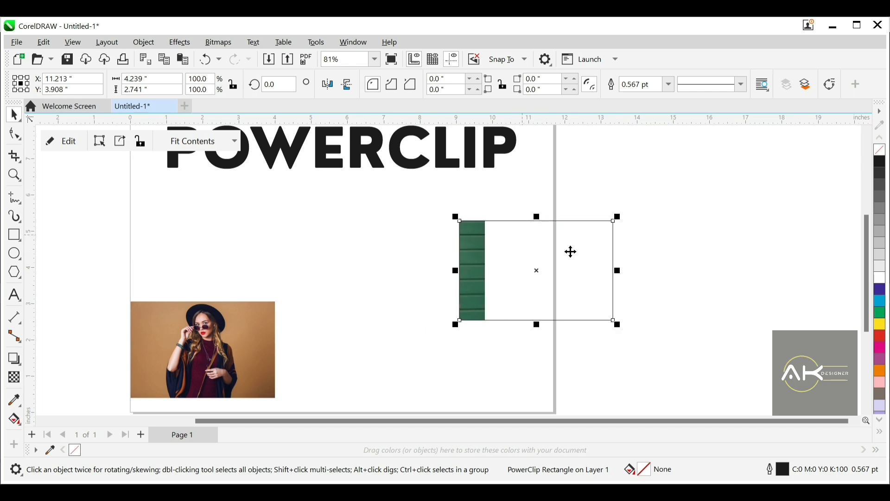
left_click_drag(538, 266, 532, 302)
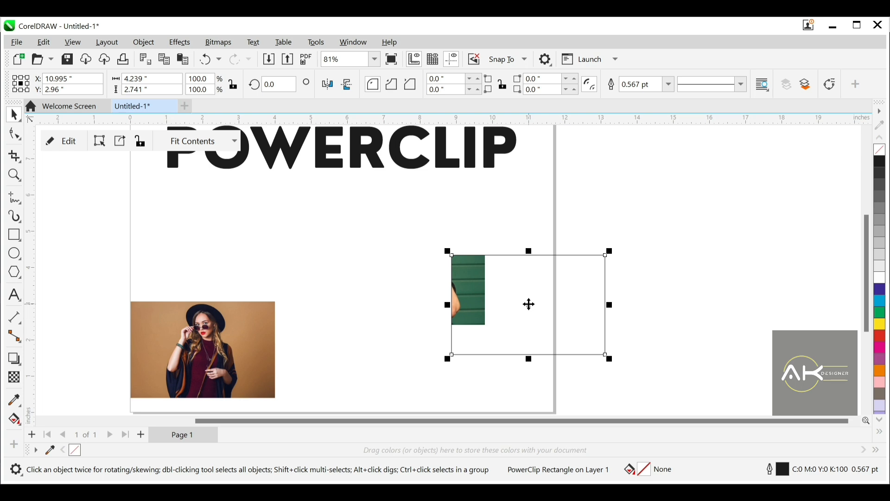
left_click_drag(530, 305, 440, 273)
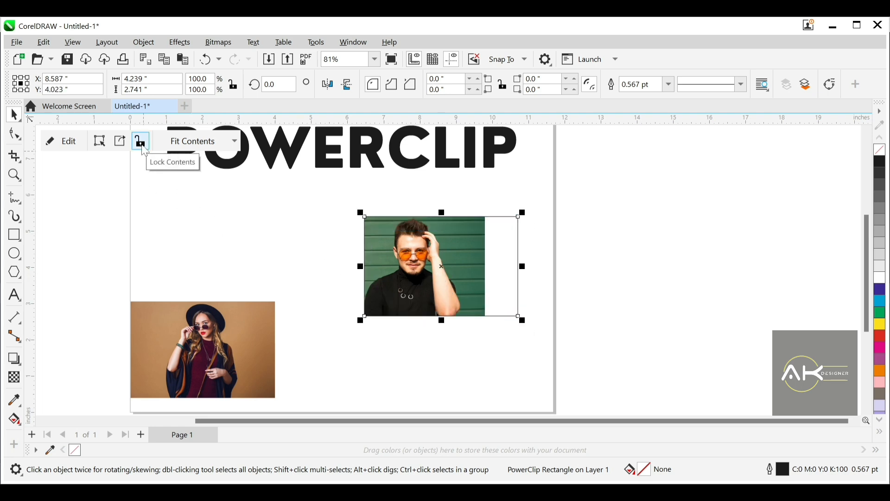
left_click_drag(406, 261, 369, 258)
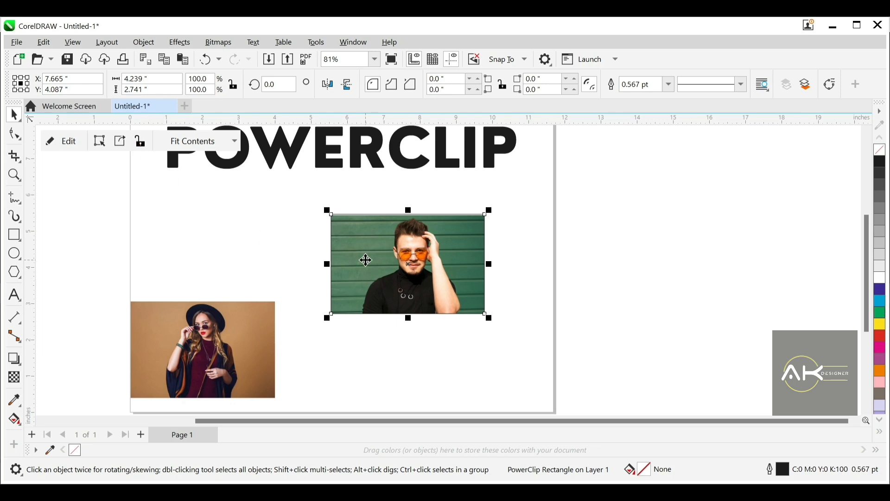
left_click_drag(402, 278, 458, 278)
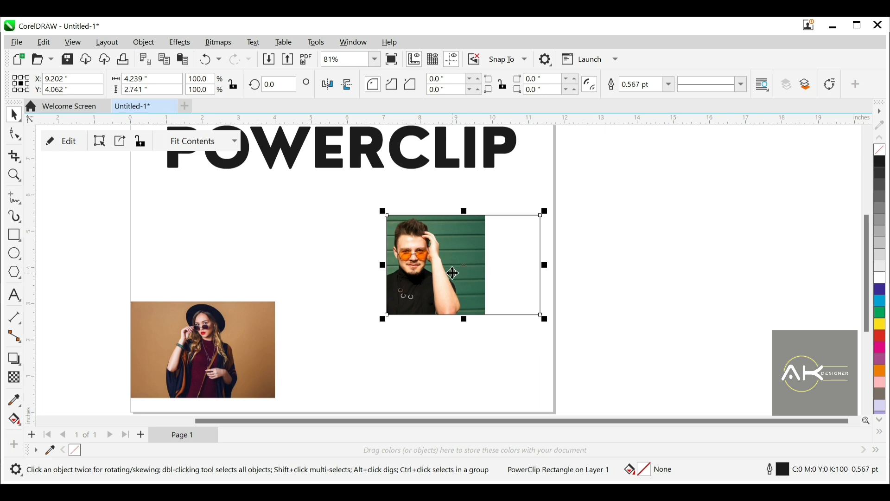
left_click_drag(452, 276, 396, 277)
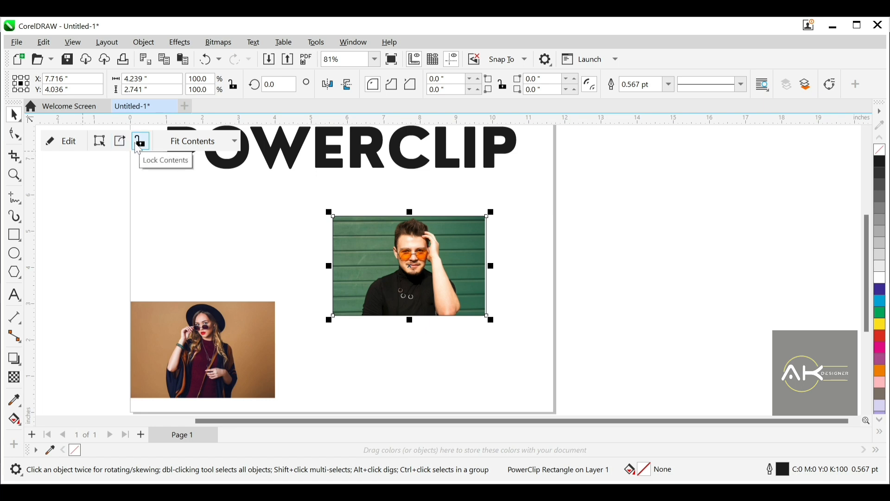
Lock the contents to the PowerClip and move frame and photo together to about X 6.794, Y 3.959 inches.
left_click(138, 147)
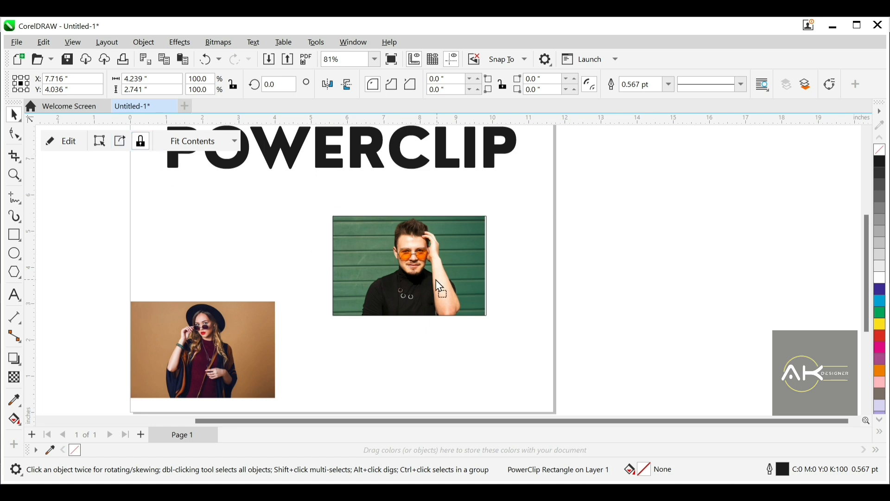
left_click_drag(436, 280, 456, 243)
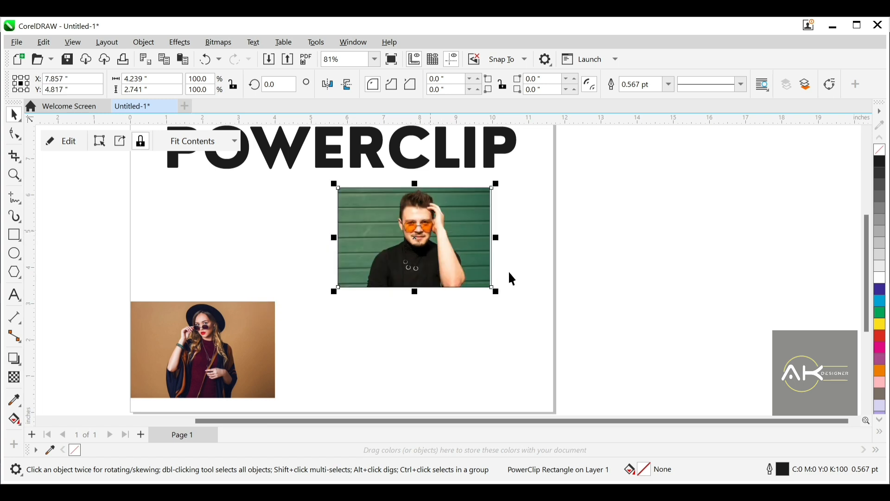
left_click_drag(458, 248, 425, 282)
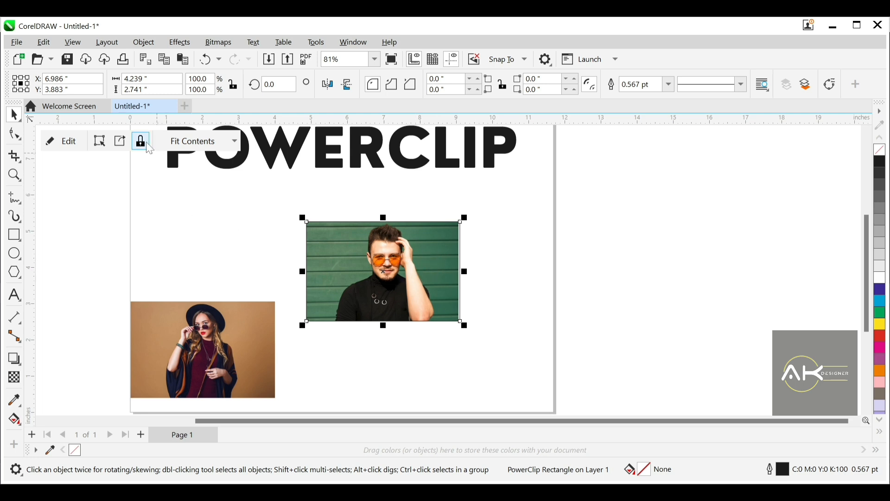
mouse_move(384, 268)
left_mouse_down()
mouse_move(356, 254)
mouse_move(396, 258)
left_mouse_up()
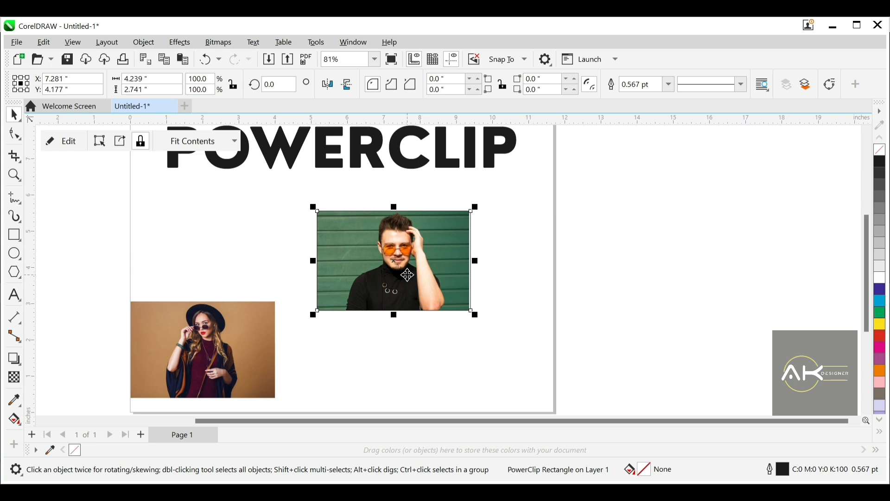
key("Escape")
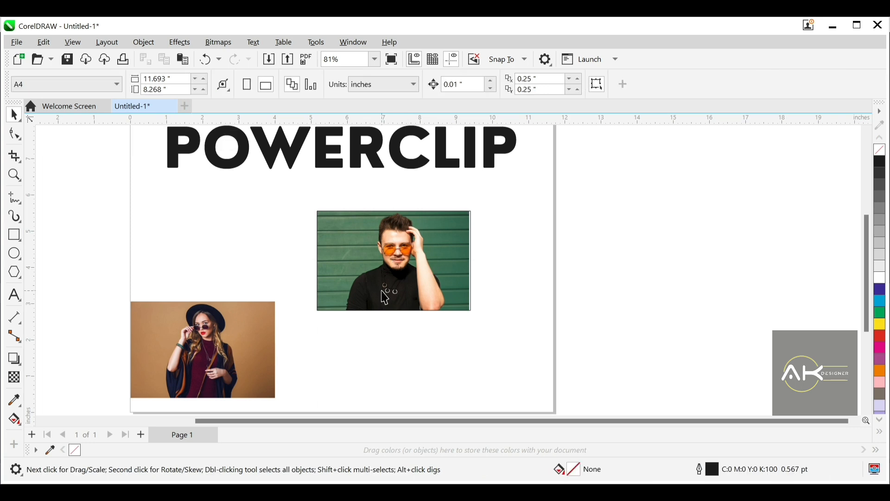
mouse_move(381, 291)
left_mouse_down()
mouse_move(352, 280)
mouse_move(381, 295)
left_mouse_up()
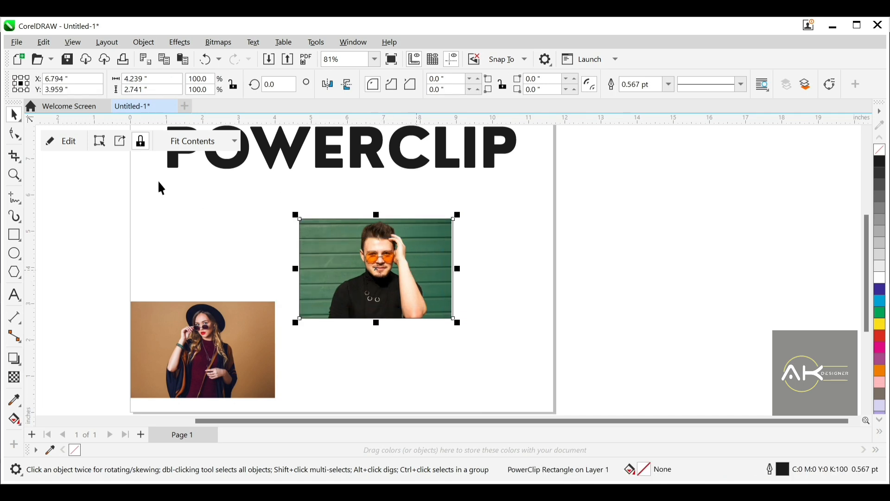
Edit the PowerClip contents, move the man's photo inside the frame to about X 6.807, Y 3.921 inches and finish editing.
left_click(77, 147)
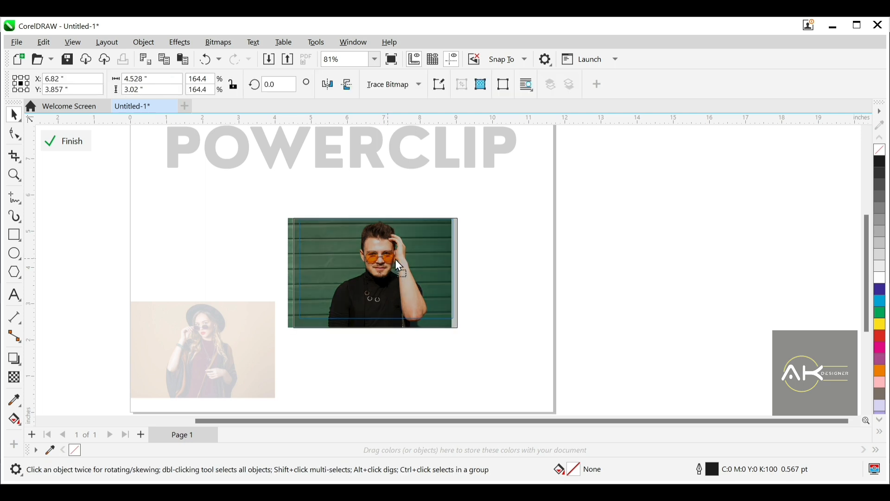
left_click_drag(398, 258, 404, 255)
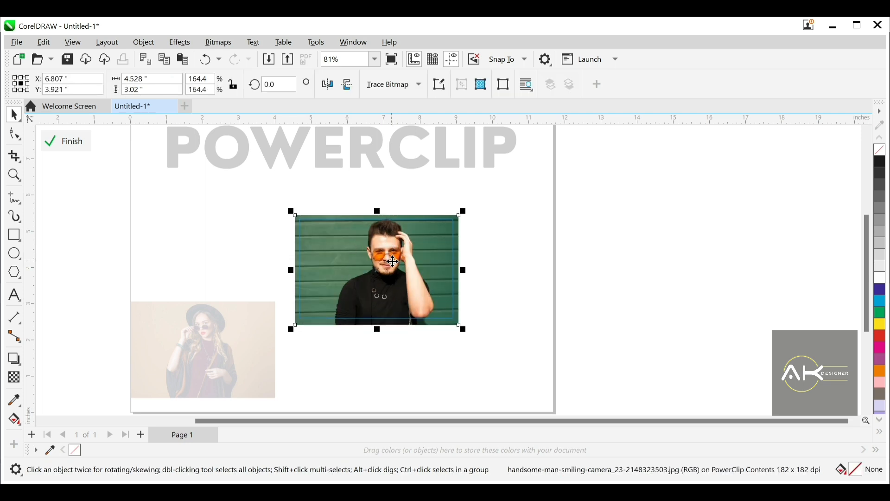
left_click(70, 143)
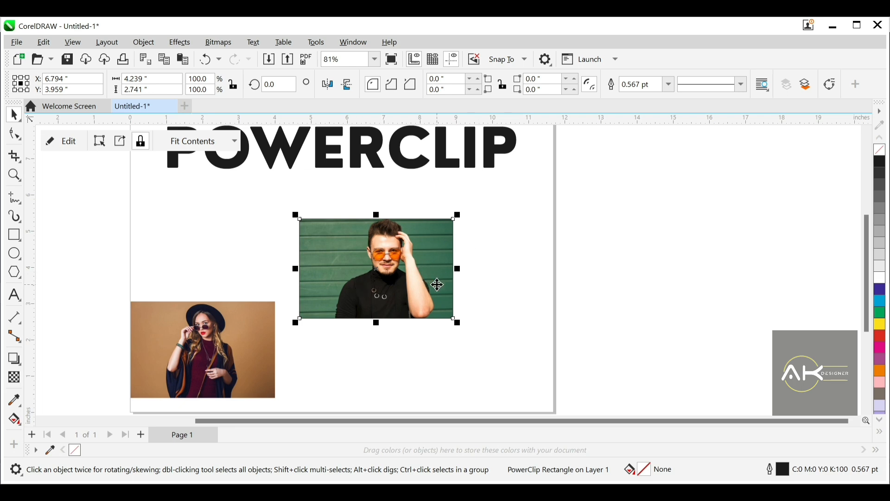
left_click(493, 269)
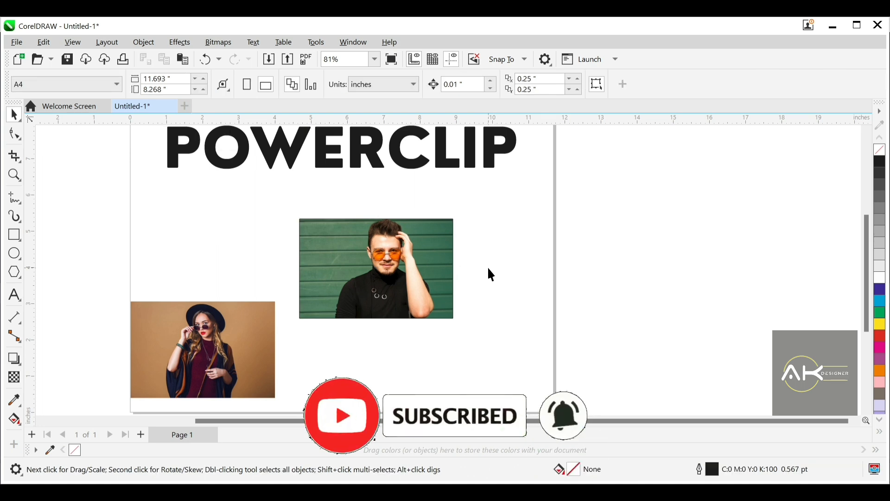
Reopen the clipped contents and reposition the man's photo at about X 6.82, Y 4.036 inches within the frame.
left_click(396, 269)
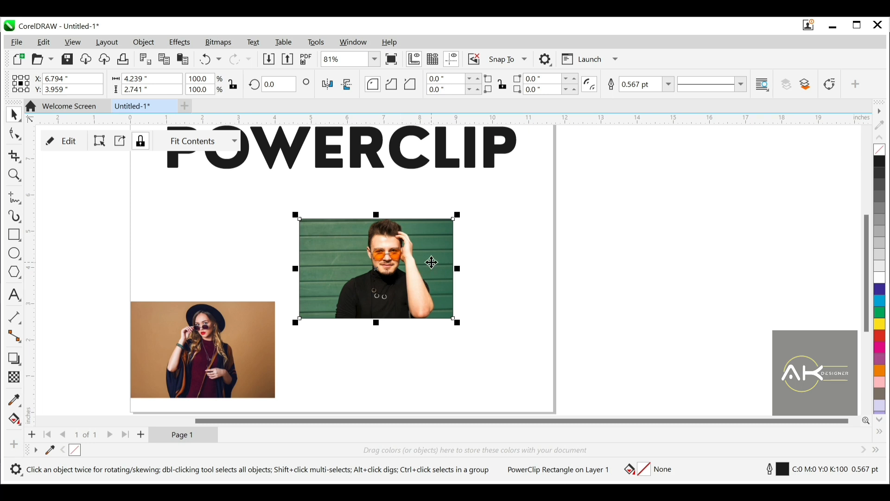
double_click(399, 258)
left_click_drag(451, 268, 426, 249)
left_click(453, 208)
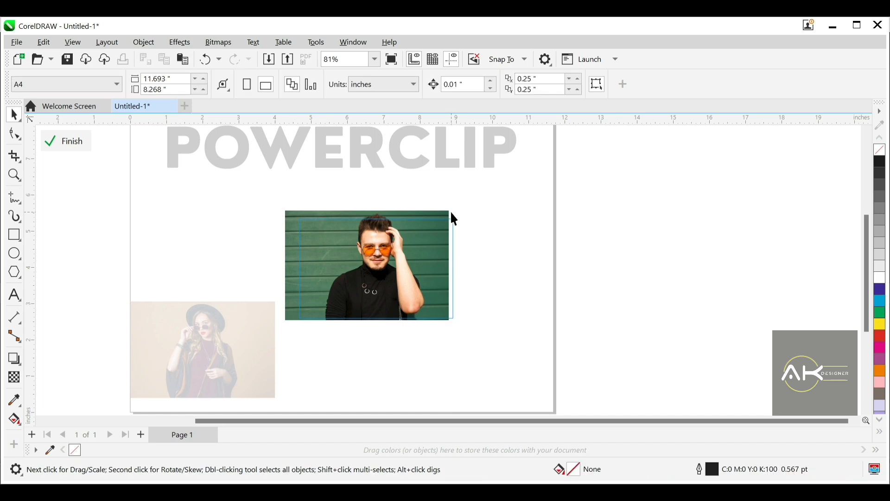
left_click(421, 221)
left_click_drag(457, 265, 433, 270)
key("ctrl+z")
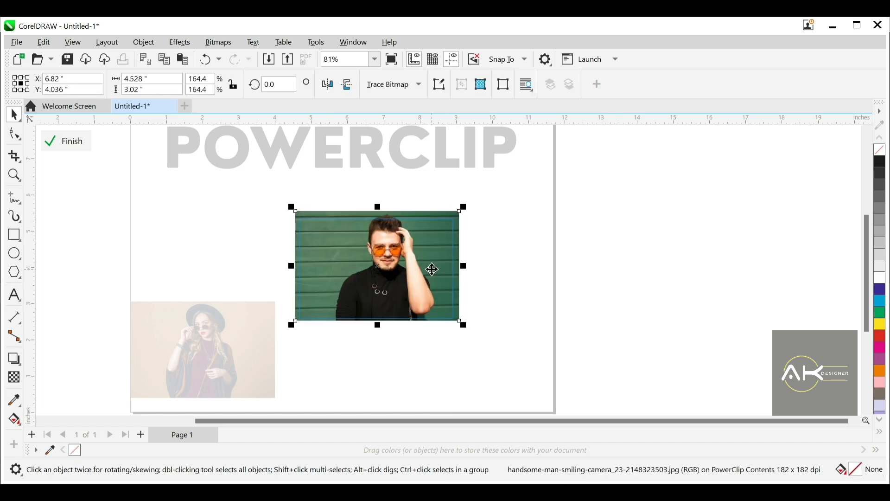
left_click(87, 145)
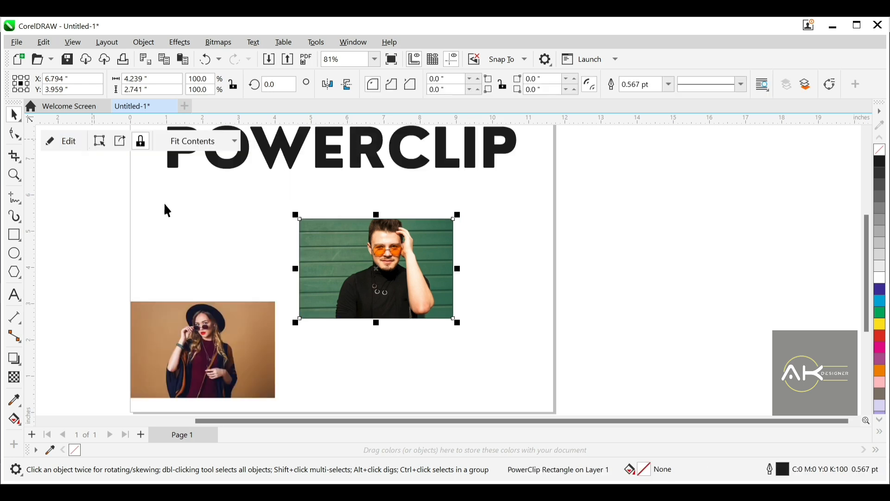
Shift the photo inside its frame to about X 6.73, Y 4.062 inches and move the PowerClip to about X 7.204, Y 4.049 inches.
left_click(374, 252, "ctrl")
left_click(388, 236)
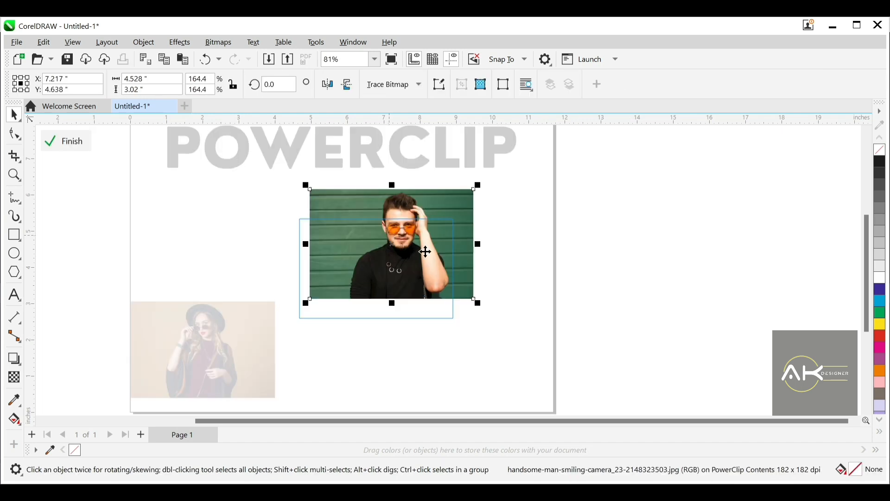
left_click_drag(426, 212, 393, 221)
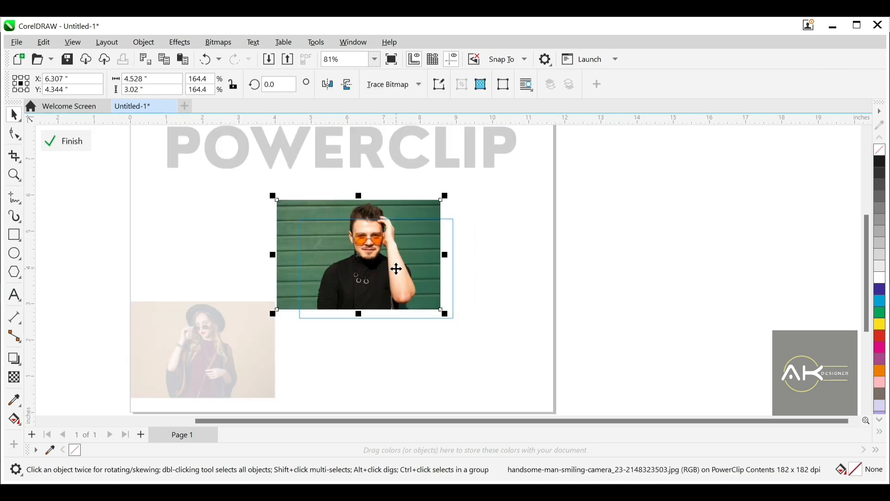
left_click_drag(397, 269, 411, 281)
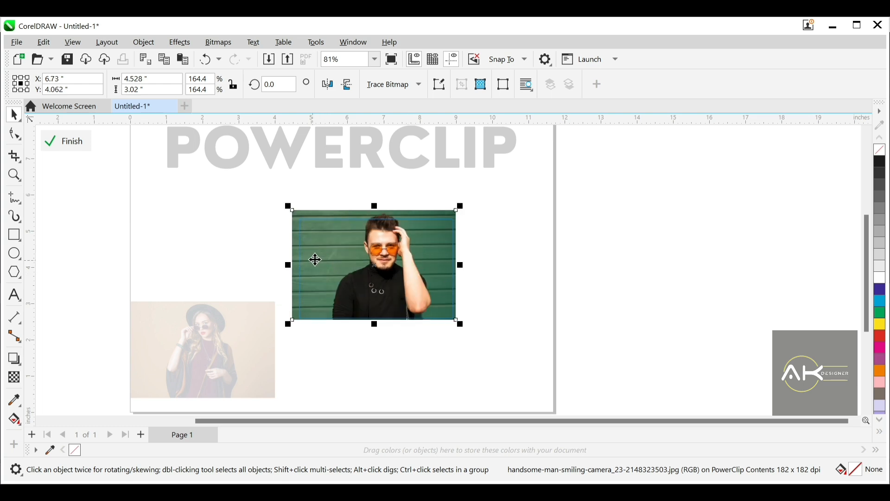
left_click(65, 141)
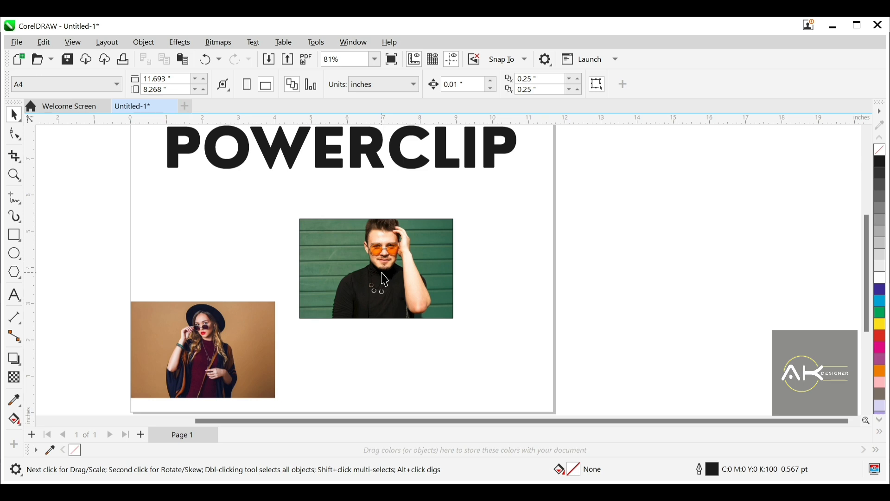
left_click_drag(363, 273, 377, 271)
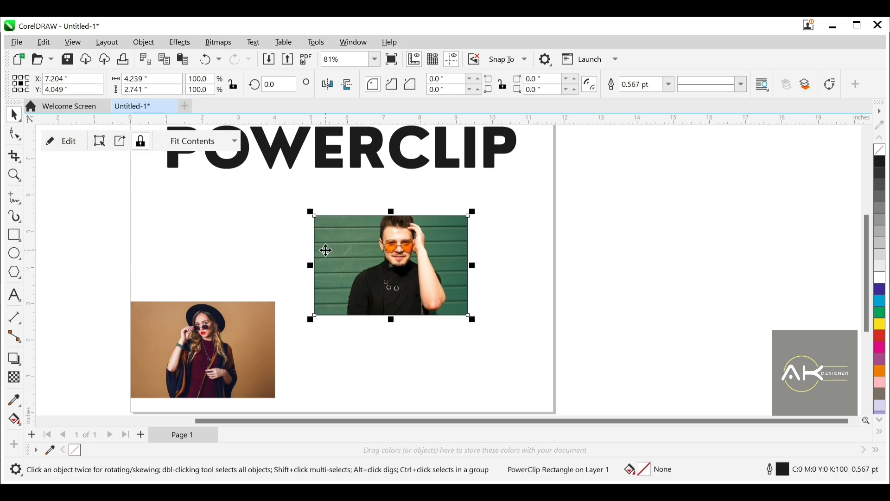
Extract the man's photo from the PowerClip to the space above the woman's photo and delete the empty frame.
left_click(120, 141)
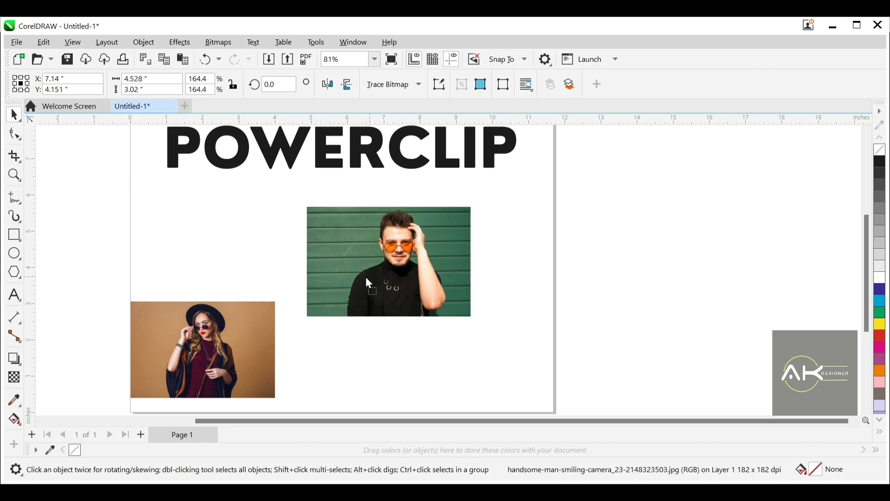
left_click_drag(365, 276, 172, 263)
left_click(397, 261)
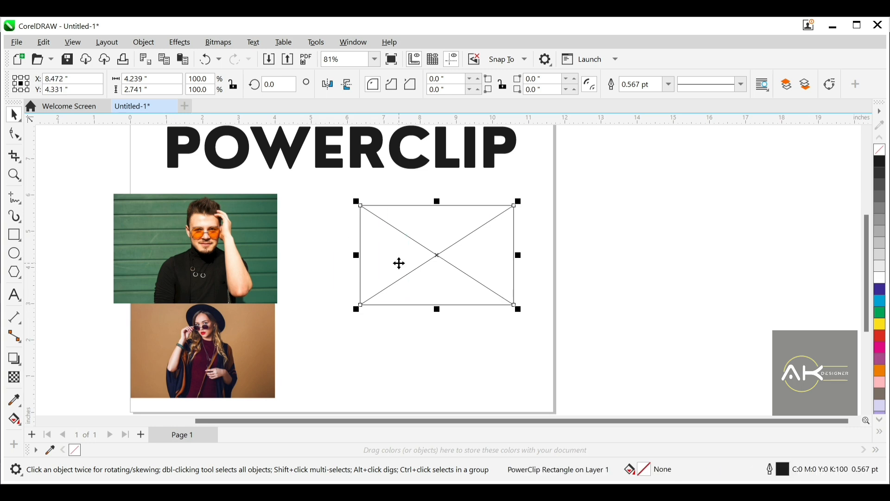
key("Delete")
Scale the man's photo to about 4.06 by 2.708 inches and place it above the woman's photo at about X 1.978, Y 4.651 inches.
left_click(235, 262)
left_click_drag(235, 262, 243, 255)
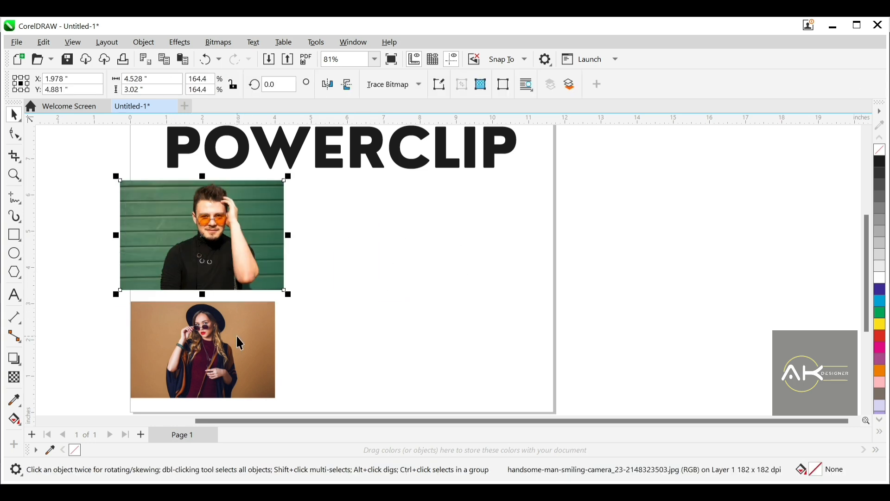
left_click_drag(290, 293, 276, 284)
left_click_drag(221, 275, 219, 277)
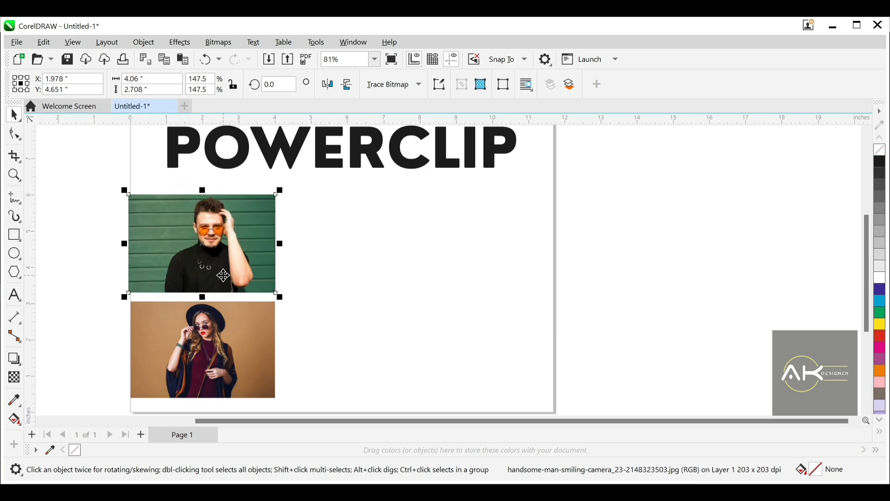
Draw a rectangle about 0.969 by 0.78 inches beside the man's photo and duplicate it sideways into a row of four adjoining cells.
scroll(55, 259, "down", 1)
scroll(371, 275, "up", 2)
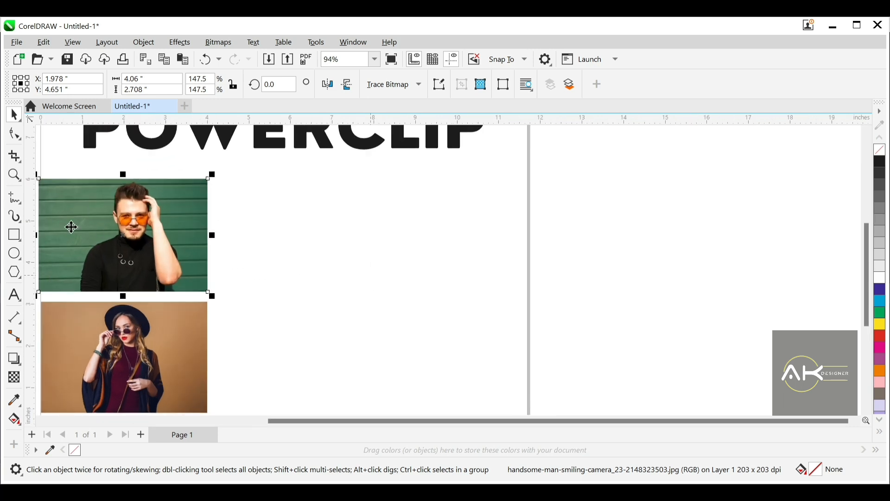
left_click(14, 235)
mouse_move(269, 204)
left_mouse_down()
mouse_move(309, 237)
mouse_move(301, 227)
mouse_move(332, 226)
left_mouse_up()
key("space")
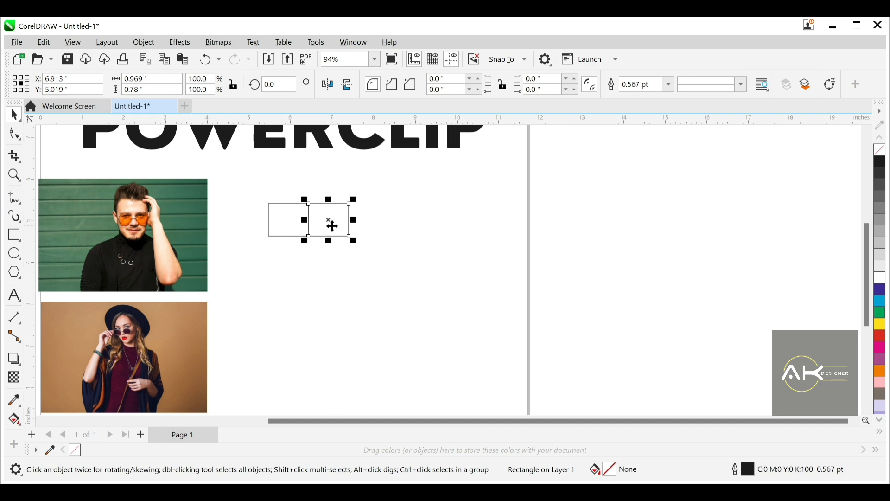
key("ctrl+r")
key("ctrl+r")
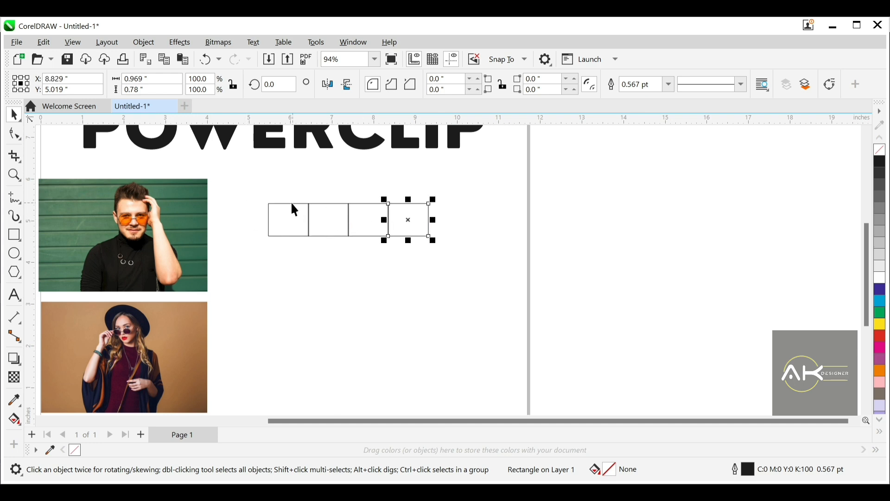
Duplicate the row of four rectangles downward twice to build a grid of three rows.
left_click_drag(245, 192, 467, 263)
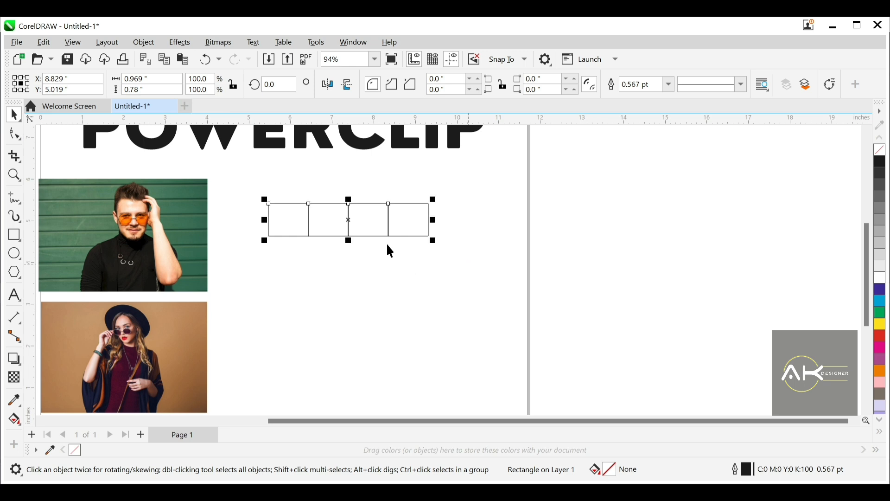
left_click_drag(352, 219, 357, 251)
key("ctrl+r")
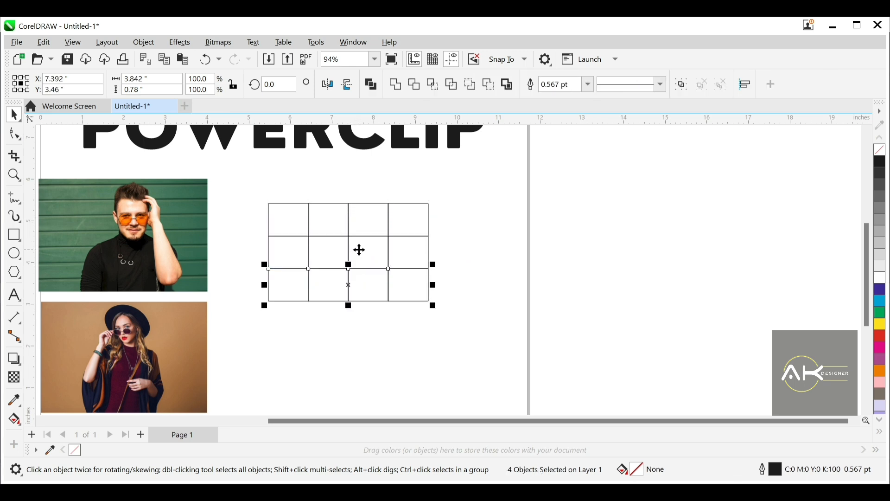
left_click(466, 195)
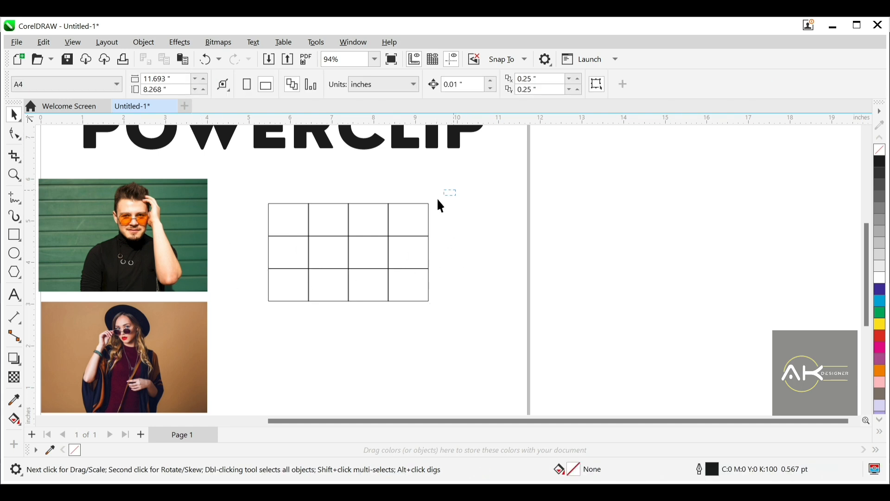
Move the three cells of the grid's last column away one by one, and undo all three moves.
left_click_drag(310, 312, 264, 323)
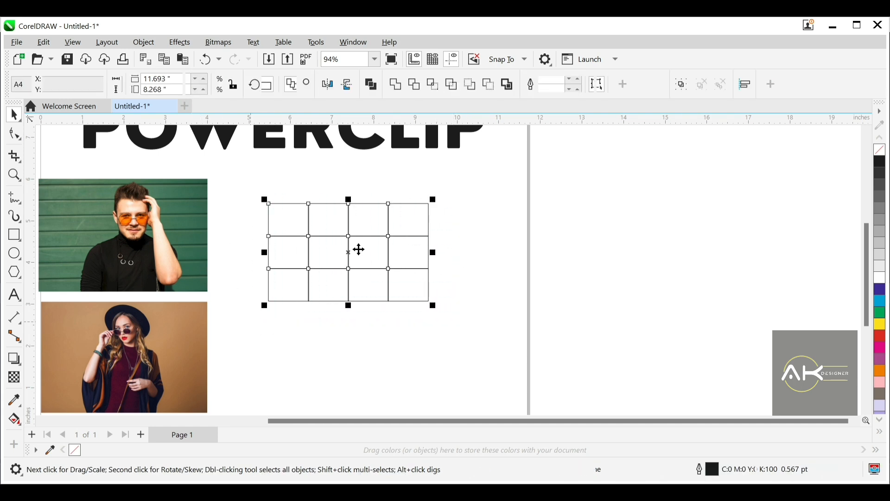
left_click(485, 279)
left_click_drag(427, 227, 485, 212)
left_click_drag(407, 259, 451, 263)
left_click_drag(399, 298, 425, 314)
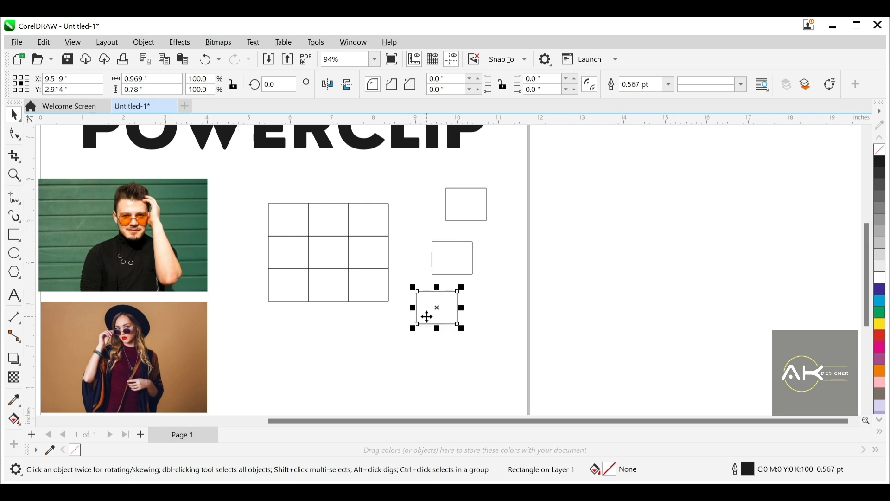
key("ctrl+z")
key("ctrl+z")
key("ctrl+z")
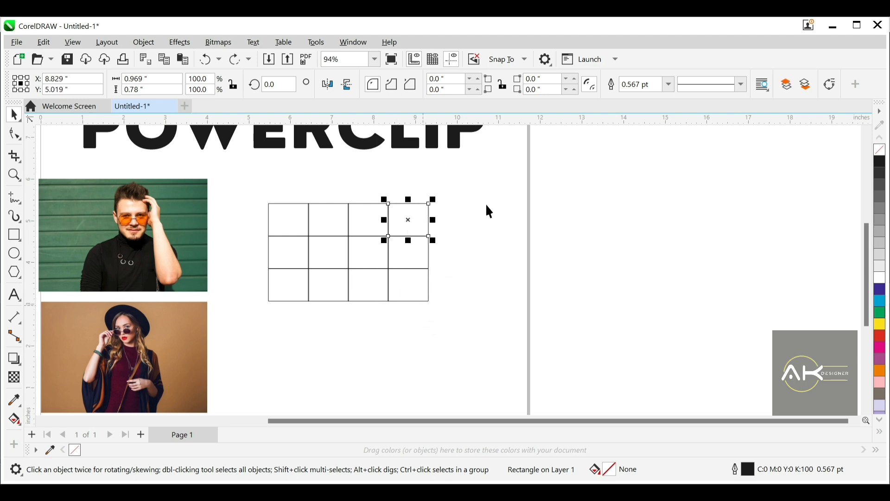
Select all 12 rectangles of the grid and group them into one object.
left_click_drag(481, 189, 244, 335)
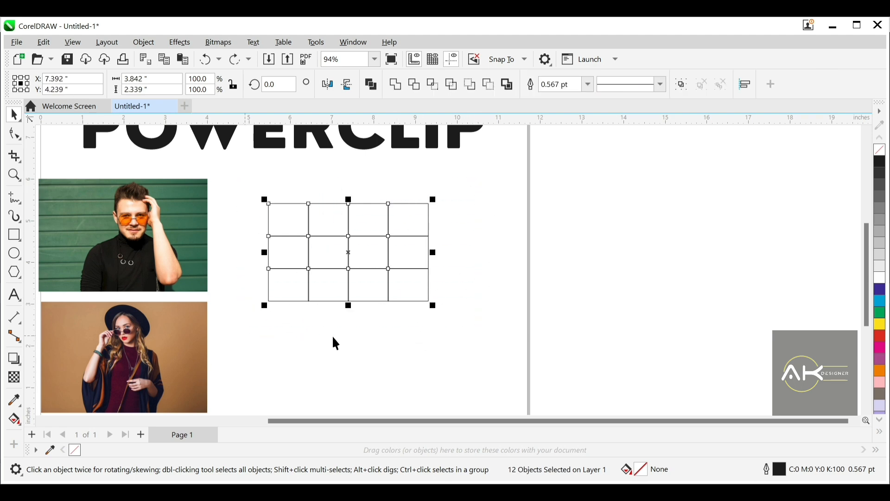
right_click(348, 250)
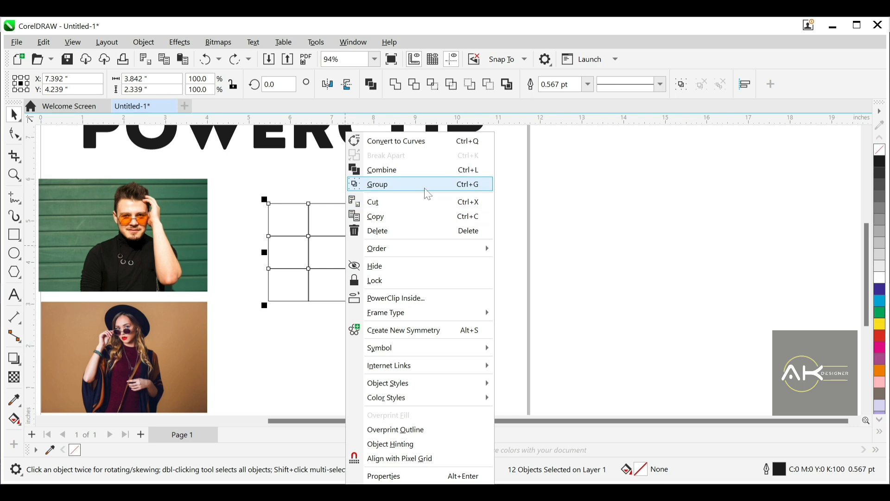
left_click(460, 192)
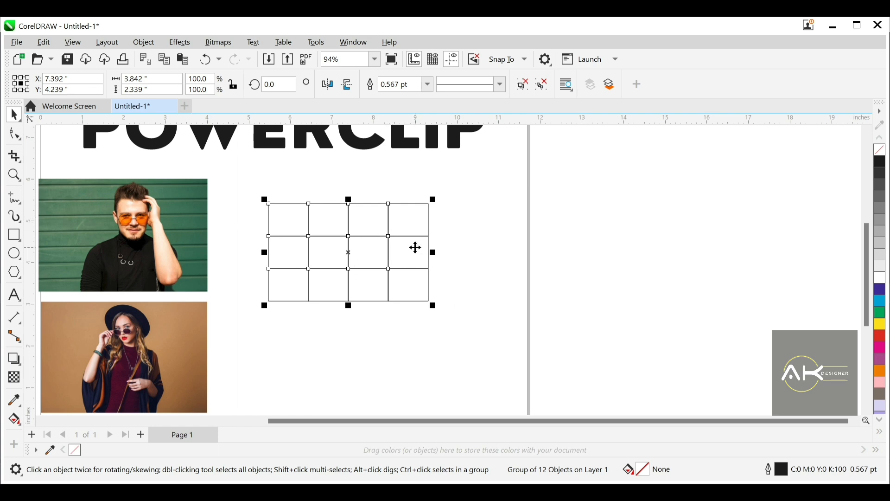
key("ctrl+z")
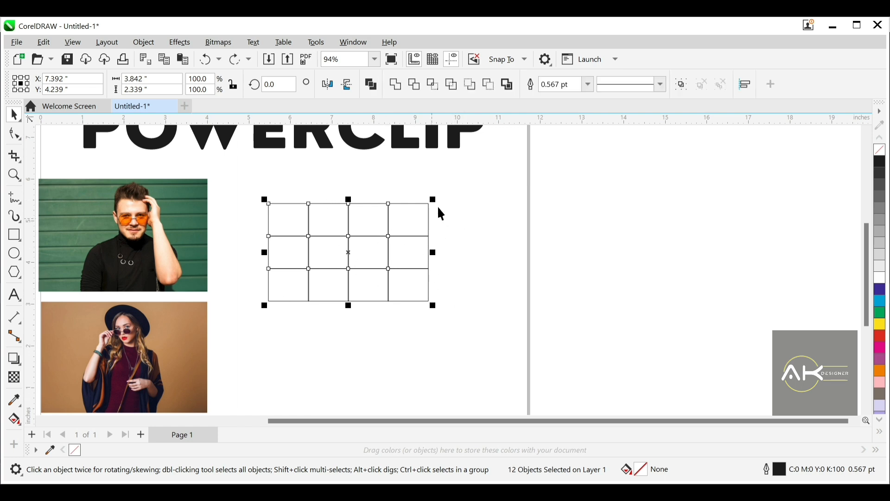
key("ctrl+g")
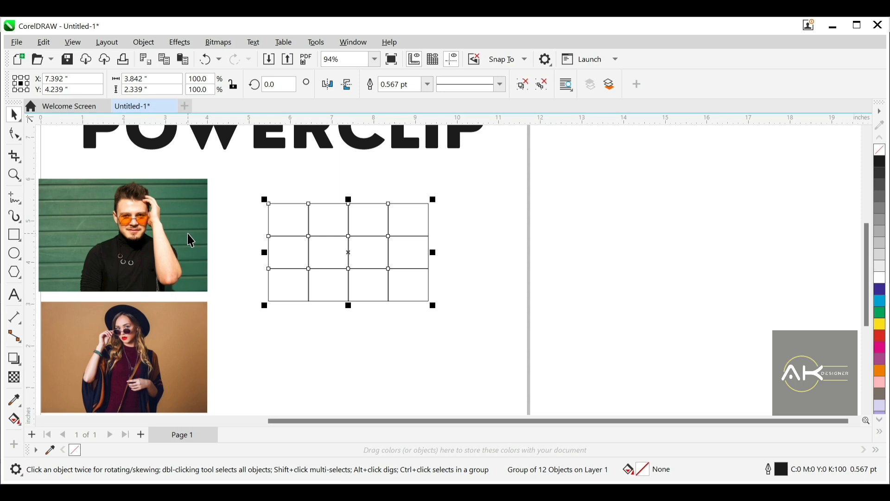
Move the man's photo to about X 2.513, Y 4.651 inches and PowerClip it inside the grouped grid.
left_click_drag(188, 234, 209, 236)
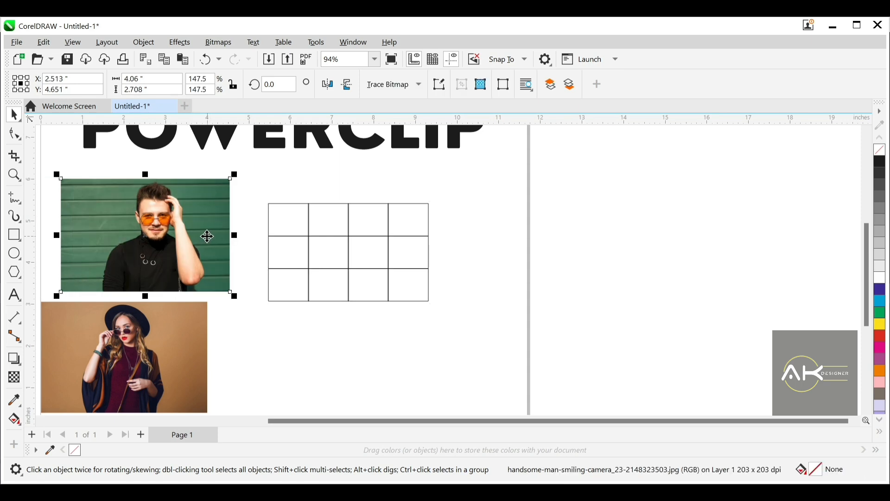
right_click(160, 239)
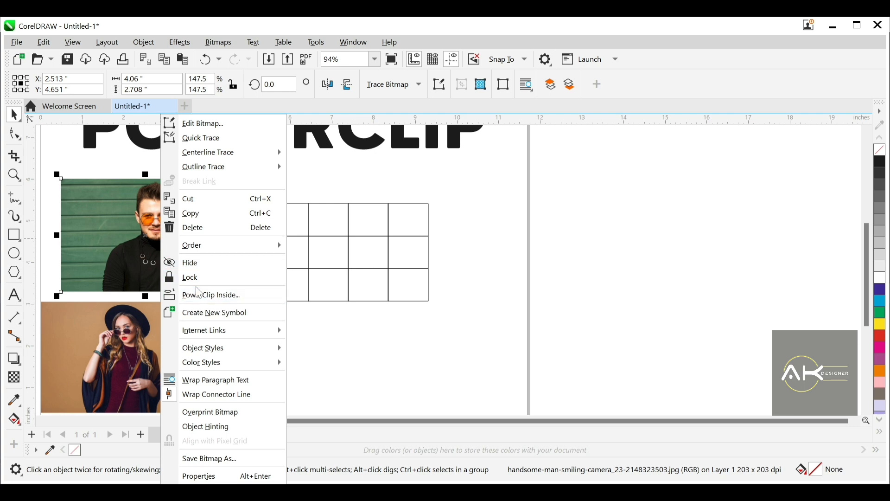
left_click(199, 297)
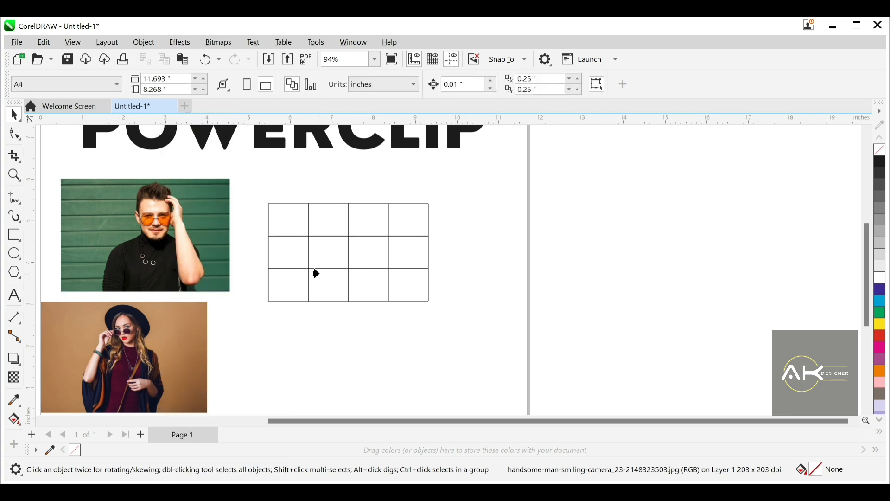
left_click(326, 257)
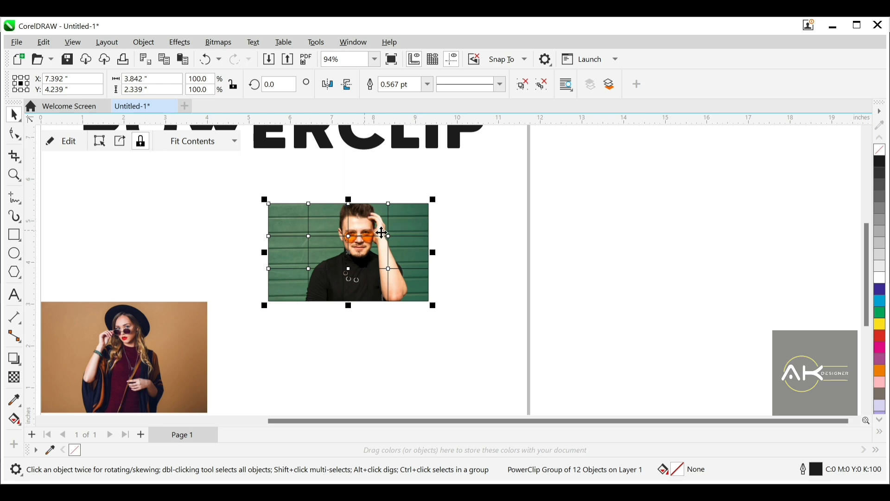
Ungroup the PowerClip grid of 12 rectangles into separate photo-filled cells.
scroll(371, 241, "up", 3)
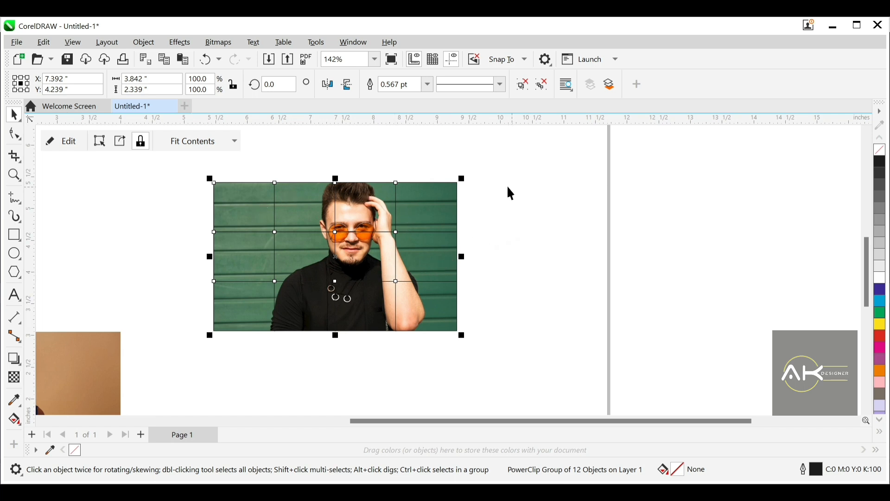
left_click(506, 159)
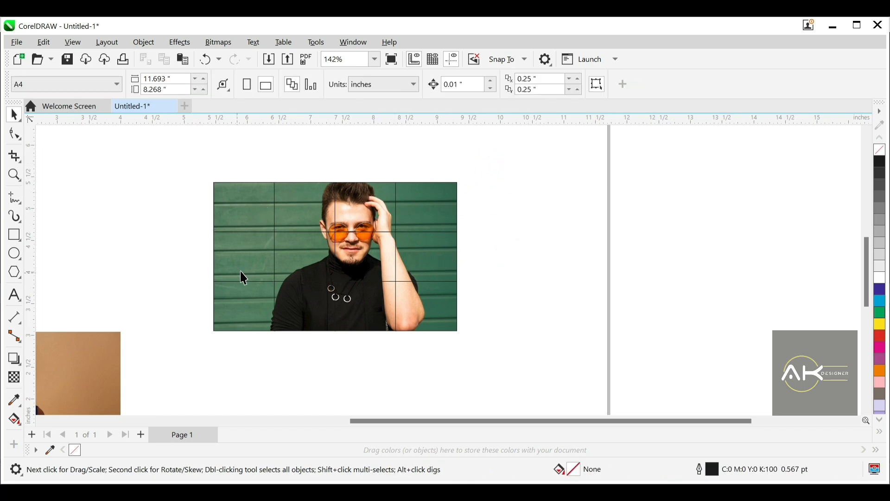
left_click(395, 264)
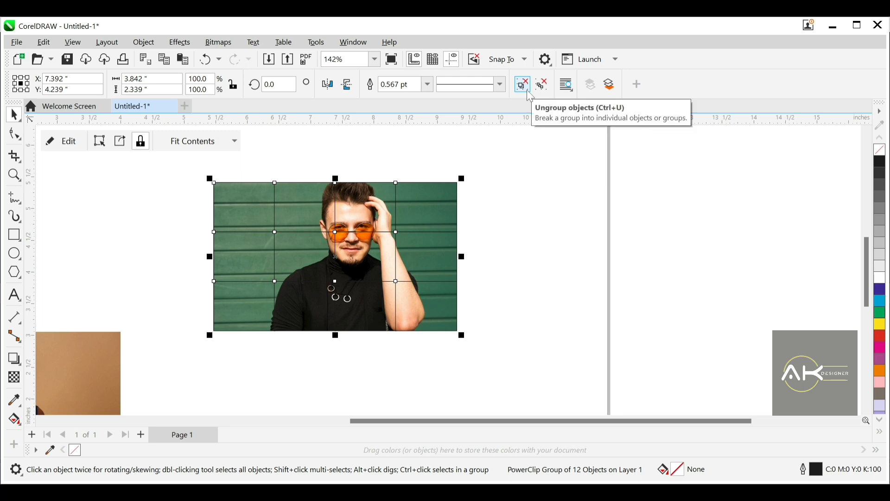
right_click(387, 236)
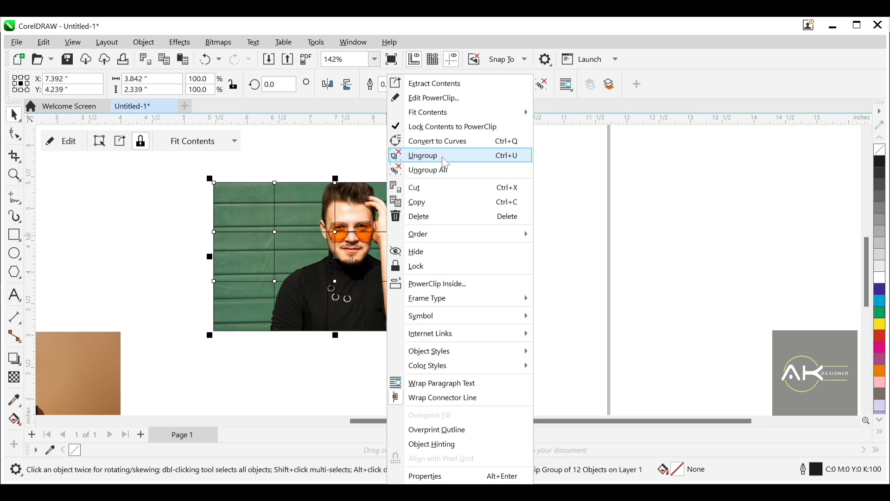
left_click(507, 159)
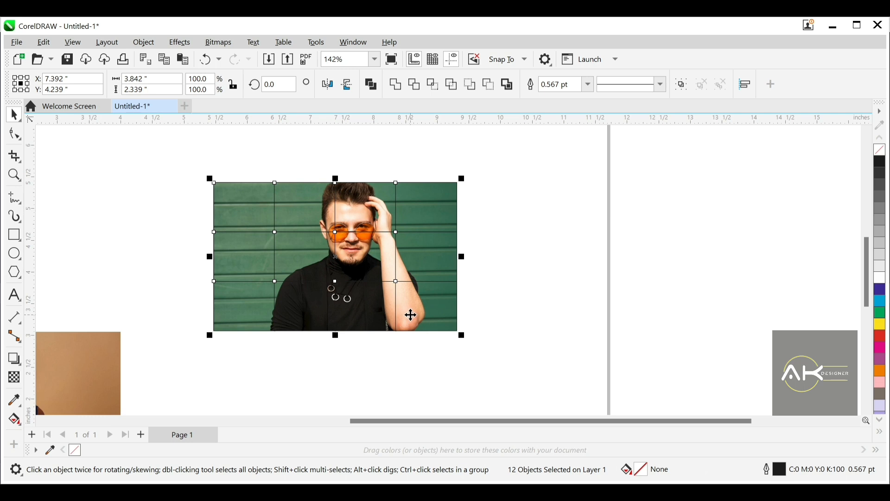
scroll(405, 273, "down", 1)
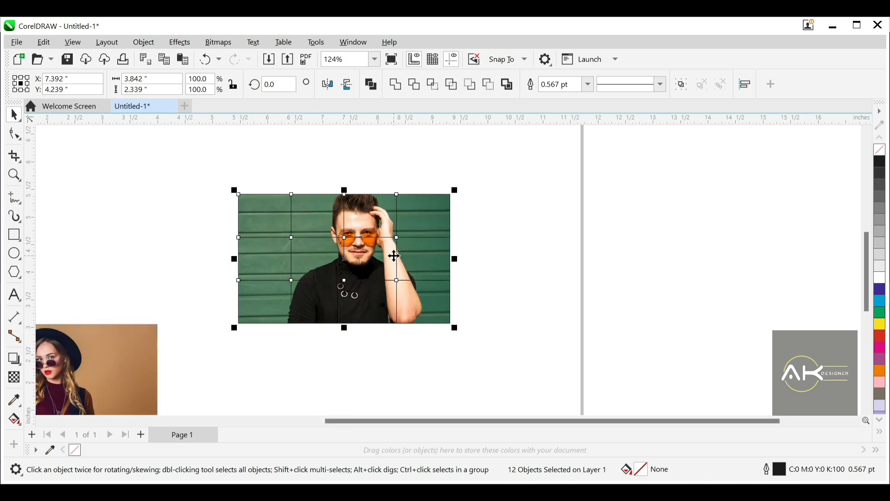
scroll(390, 256, "down", 1)
scroll(366, 249, "up", 1)
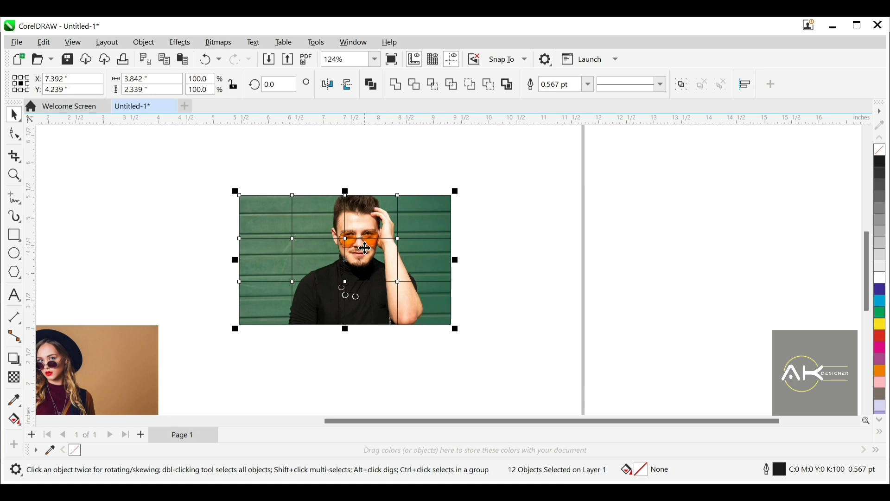
left_click(467, 234)
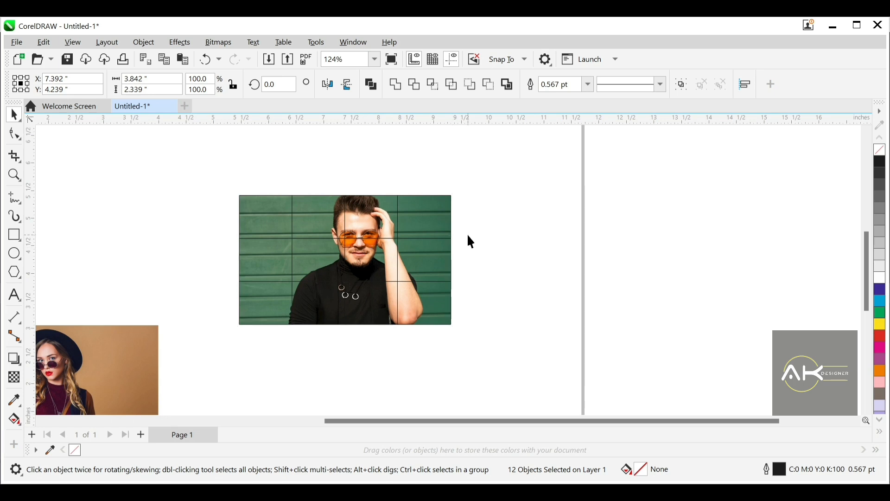
Move the four cells of the first row and the first cell of the second row away one by one, and undo the moves.
left_click(436, 223)
left_click_drag(436, 223, 485, 182)
left_click_drag(371, 218, 379, 170)
left_click_drag(330, 232, 324, 206)
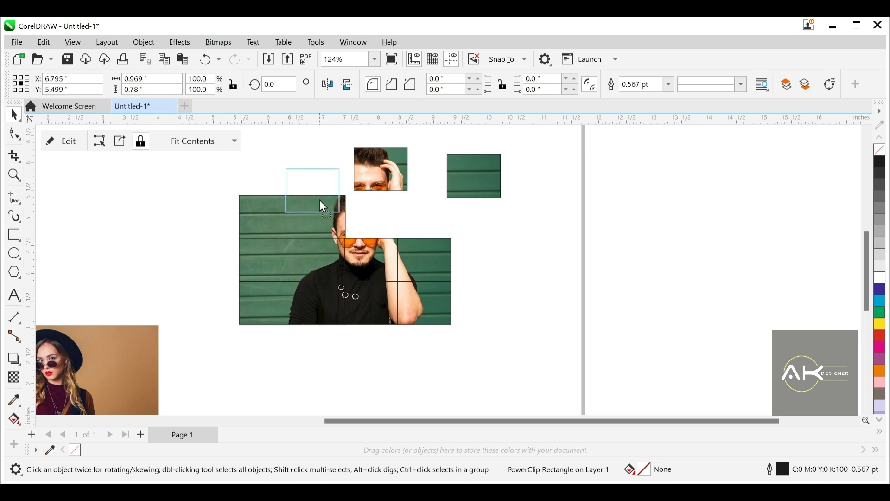
left_click_drag(261, 227, 247, 208)
left_click_drag(274, 260, 239, 266)
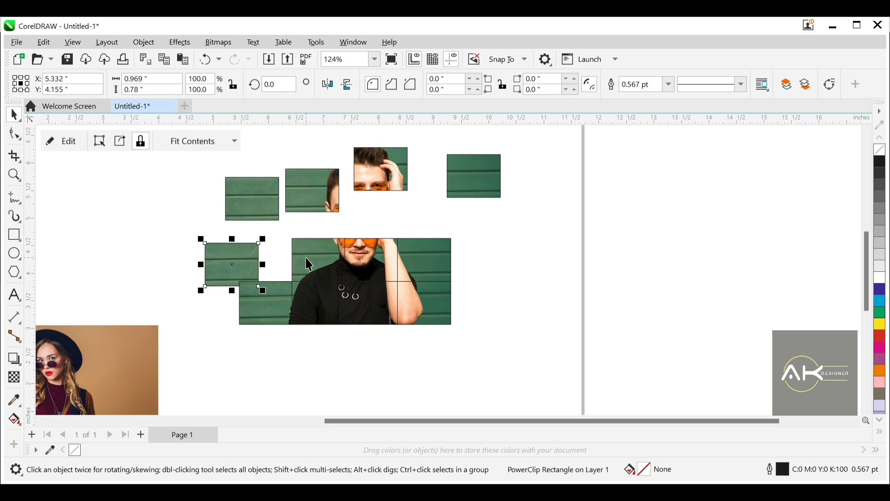
key("ctrl+z")
key("ctrl+z")
key("ctrl+z")
key("ctrl+z")
key("ctrl+z")
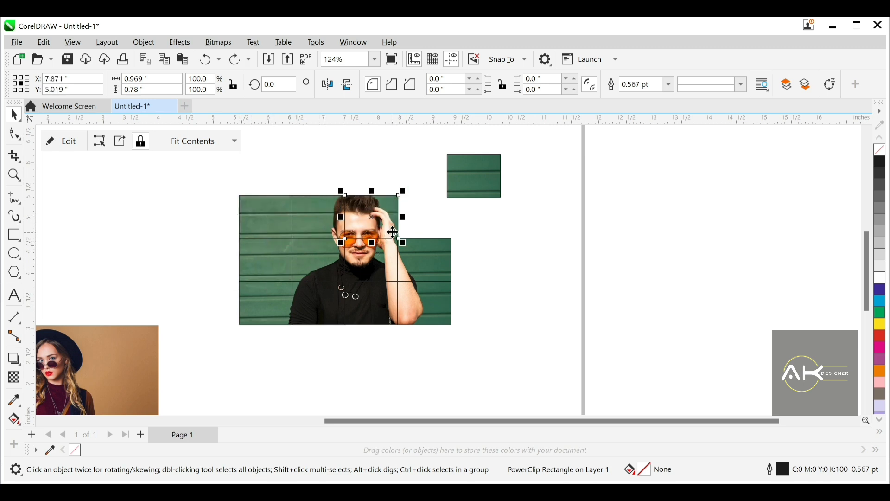
Move the first row of cells up to about Y 5.288 inches and the last row slightly down to open gaps between the rows.
left_click_drag(495, 150, 483, 151)
left_click_drag(230, 268, 230, 268)
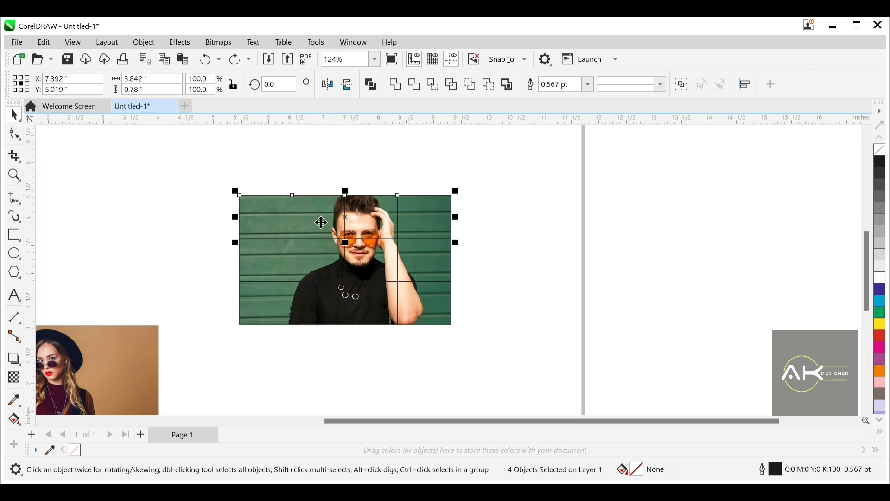
left_click_drag(325, 218, 327, 207)
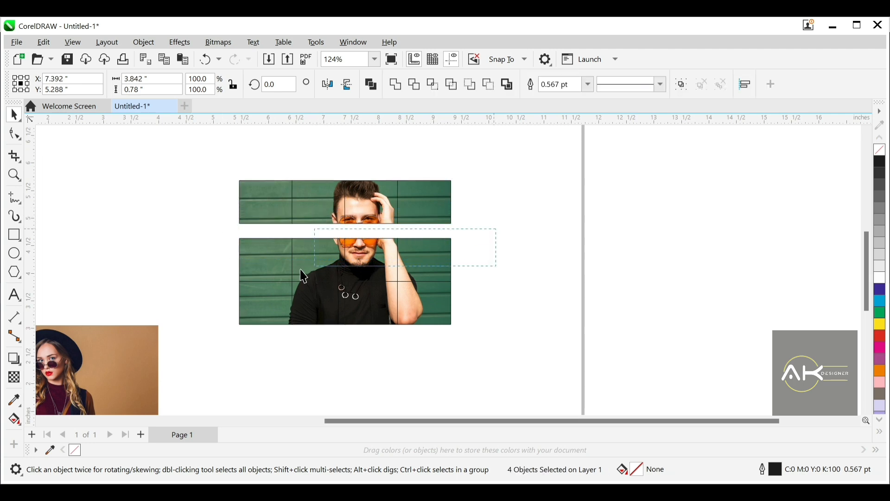
left_click(490, 280)
left_click_drag(189, 341, 190, 340)
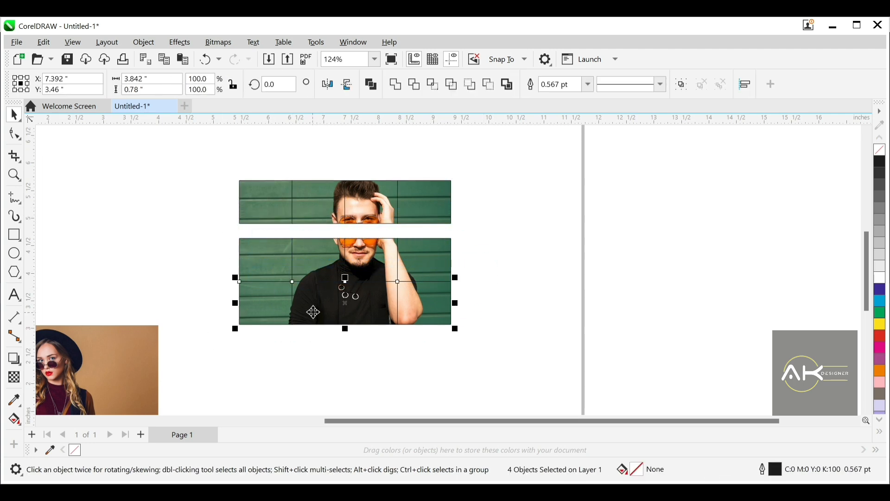
left_click_drag(312, 312, 315, 324)
Spread the columns apart, moving the last to about X 9.023 inches, the first outward and the second to about X 6.484 inches.
left_click_drag(464, 159, 370, 333)
left_click_drag(408, 258, 426, 265)
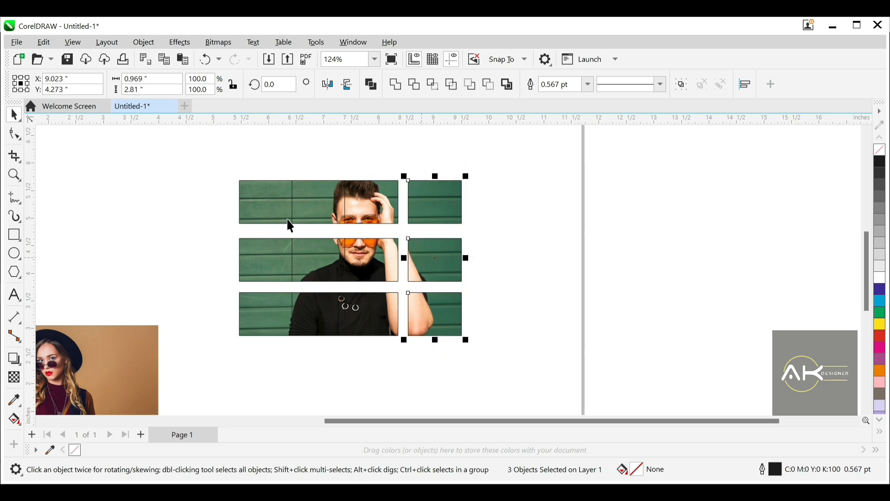
left_click_drag(218, 171, 293, 341)
left_click_drag(288, 306, 243, 269)
left_click_drag(271, 170, 368, 353)
left_click_drag(334, 270, 310, 263)
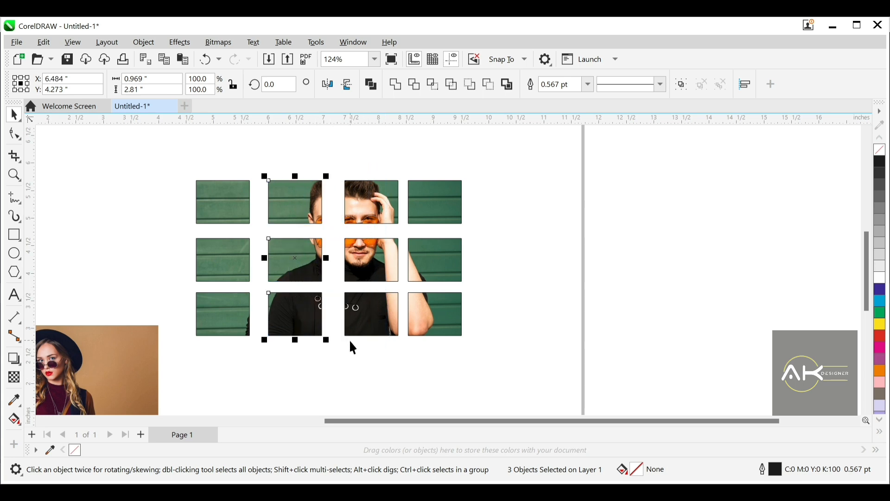
Reposition the photo inside the third cell of the middle row to about X 7.687, Y 3.498 inches, finish editing, and undo the change.
left_click(367, 367)
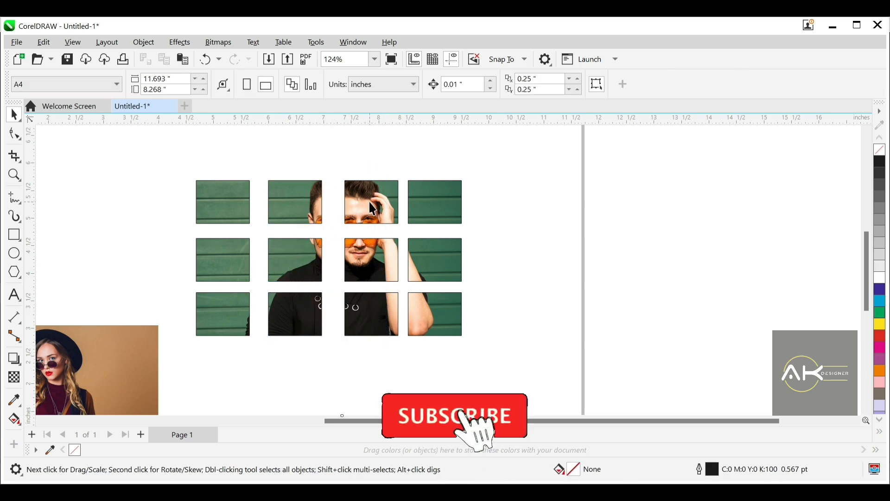
left_click(360, 247)
left_click(364, 253)
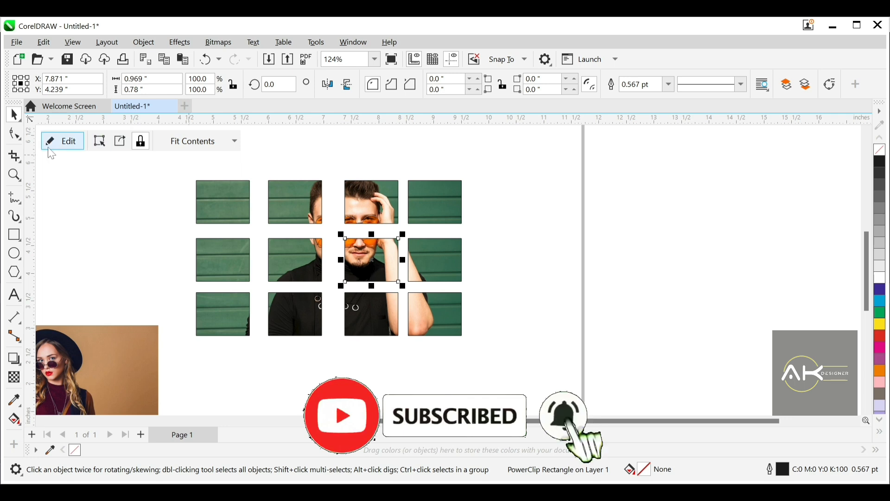
left_click(60, 141)
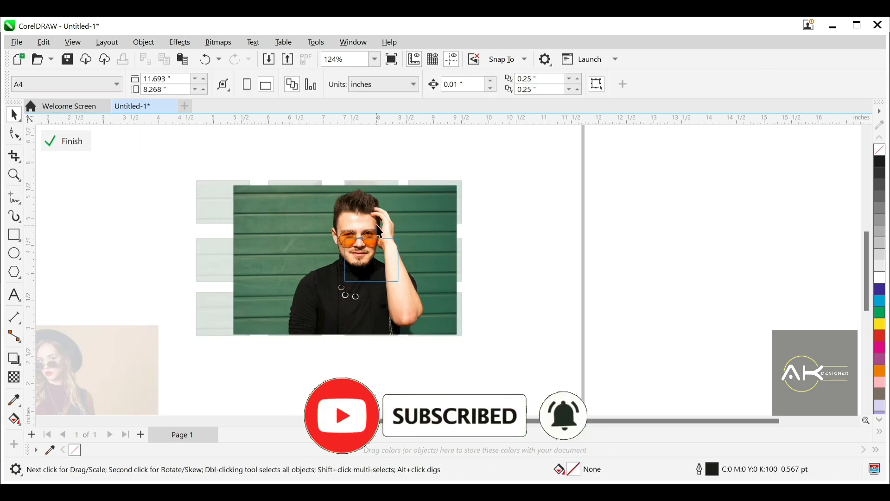
left_click(391, 228)
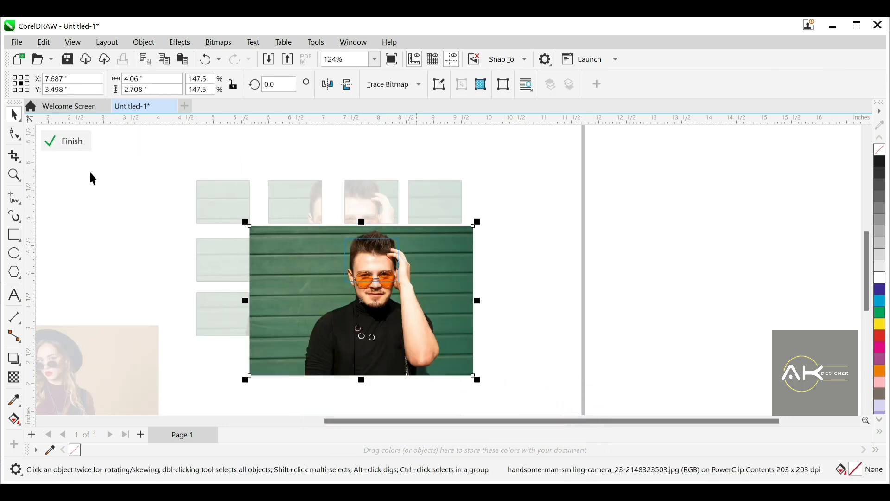
left_click(65, 141)
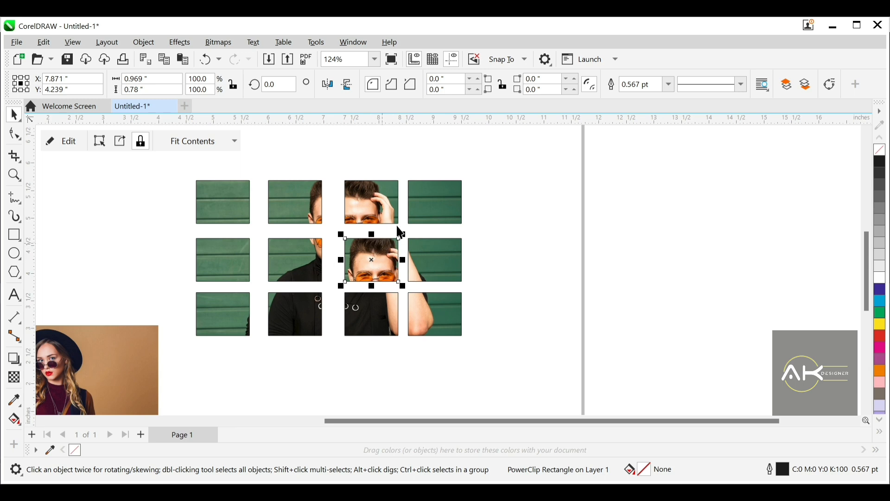
double_click(374, 268)
double_click(384, 265)
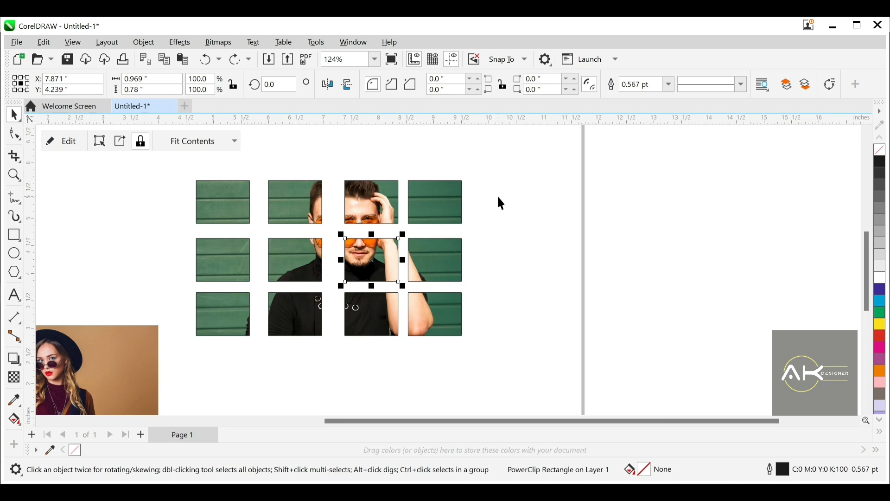
Undo the cell spacing, ungrouping and PowerClip back to the separate photo and empty grid, and delete the grouped grid.
scroll(495, 213, "down", 2)
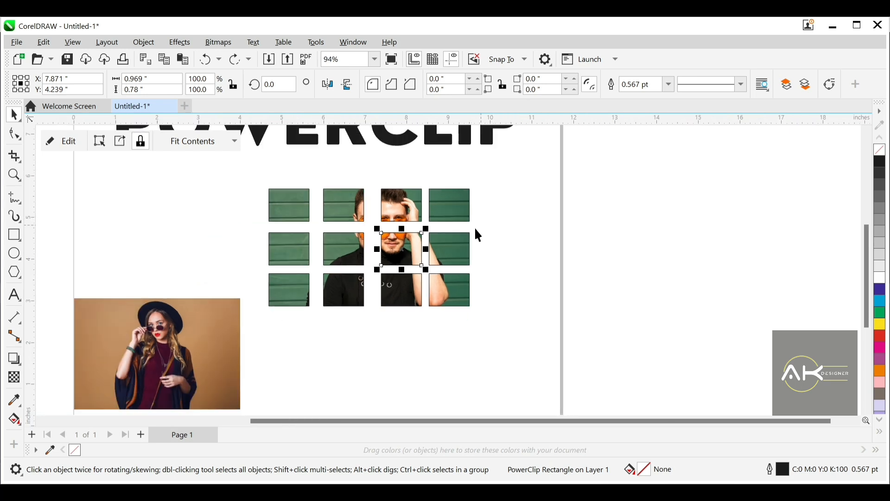
key("ctrl+z")
key("ctrl+z")
key("ctrl+z")
key("ctrl+z")
key("ctrl+z")
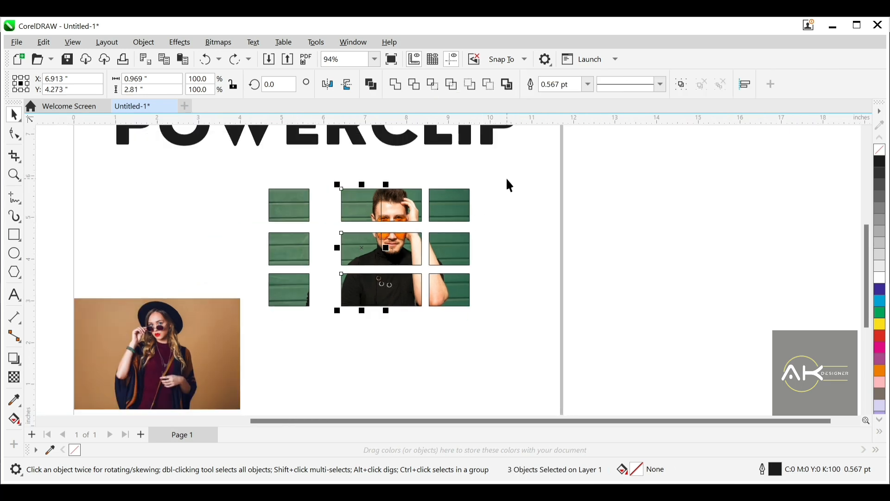
key("ctrl+z")
key("ctrl+z")
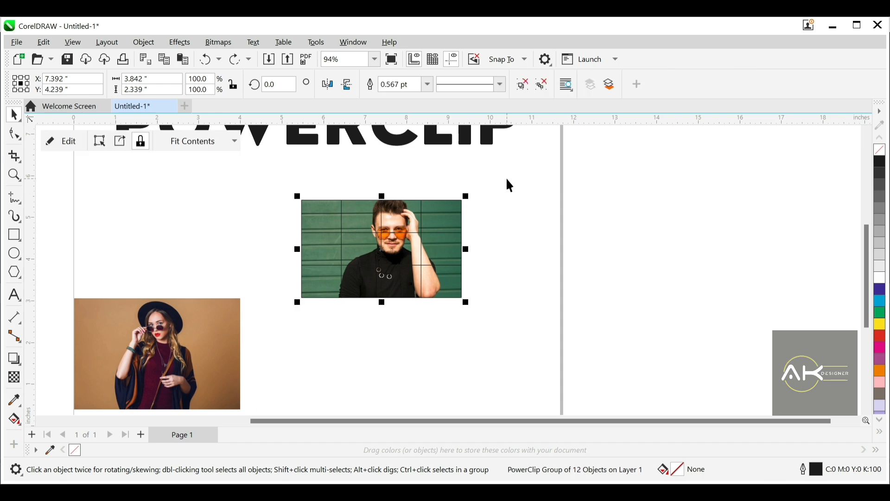
left_click_drag(292, 306, 295, 324)
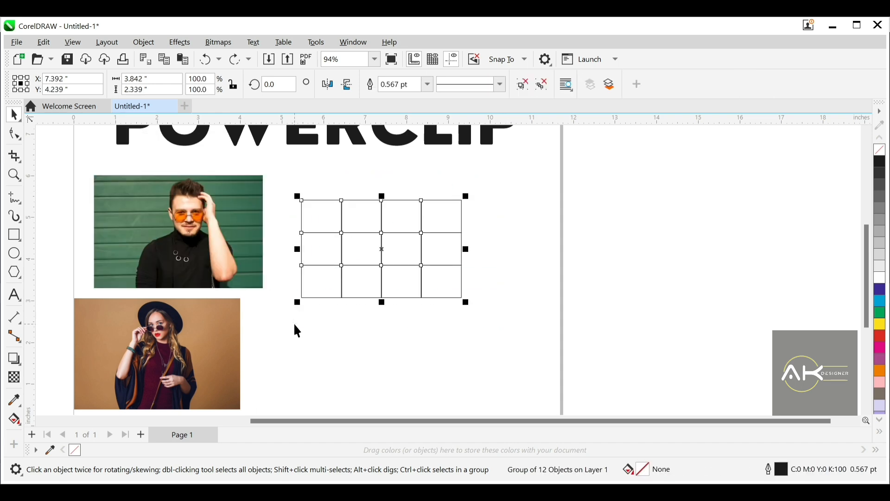
key("Delete")
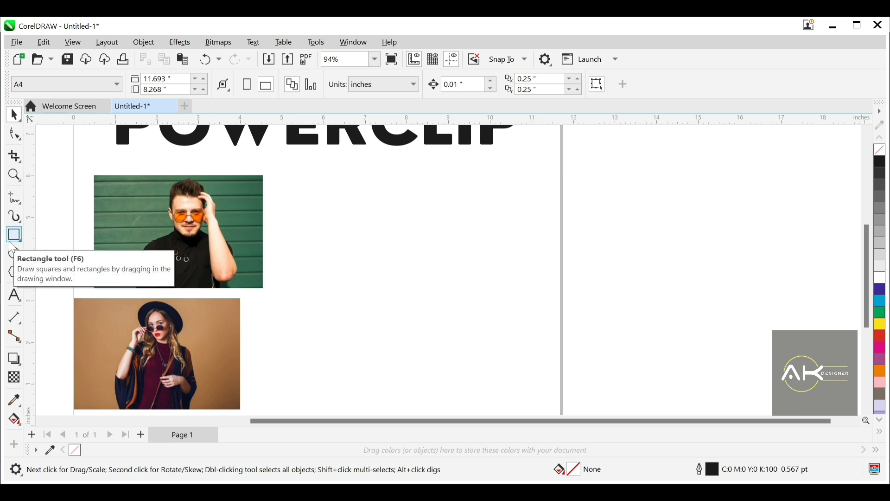
Draw a circle about 2.584 inches in diameter beside the man's photo and move it to about X 6.426, Y 4.202 inches.
left_click(14, 253)
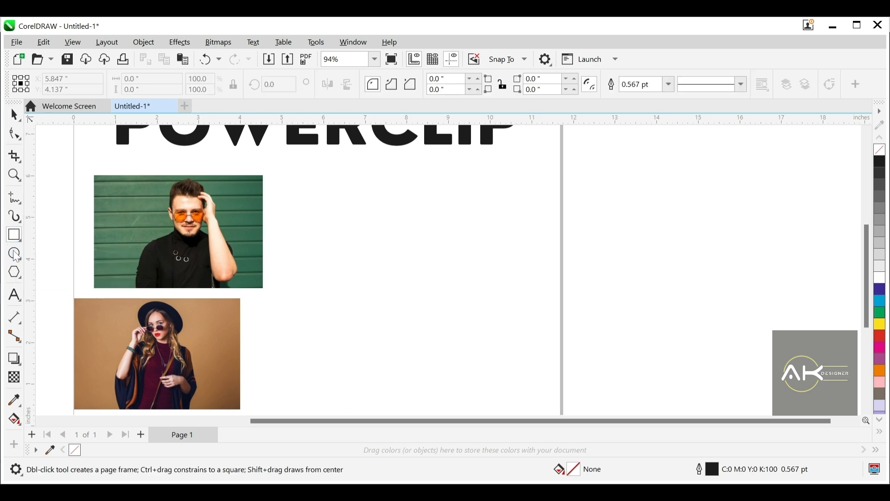
left_click_drag(314, 220, 415, 330)
key("space")
left_click_drag(342, 292, 320, 271)
PowerClip the man's photo inside the circle and move the clipped circle left, above the woman's photo.
left_click(196, 239)
right_click(194, 237)
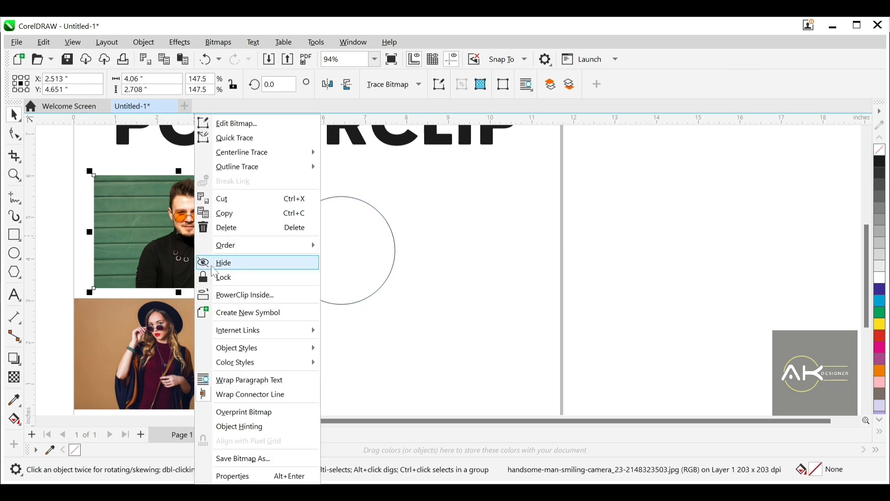
left_click(251, 292)
left_click(332, 257)
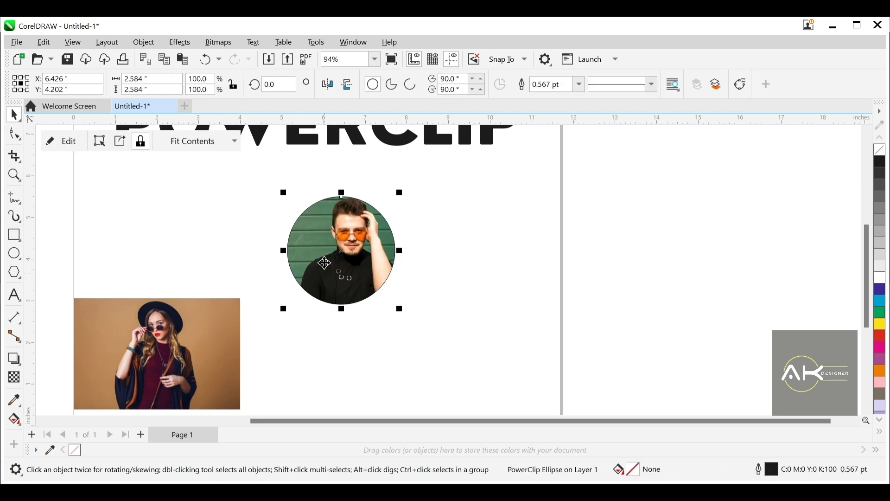
left_click_drag(332, 256, 277, 268)
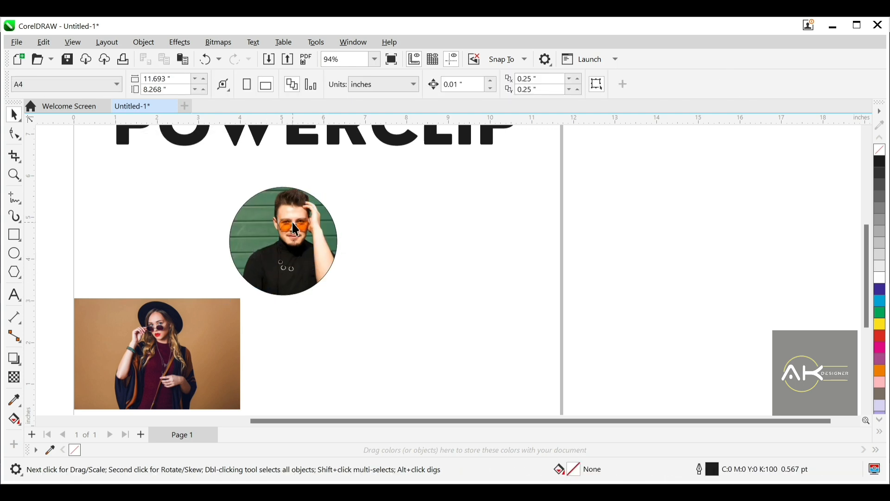
Draw a three-sided polygon about 3.019 by 2.614 inches beside the circle and move it to about X 9.249, Y 4.509 inches.
left_click(13, 275)
left_click_drag(406, 208, 531, 352)
key("space")
left_click_drag(467, 287, 453, 259)
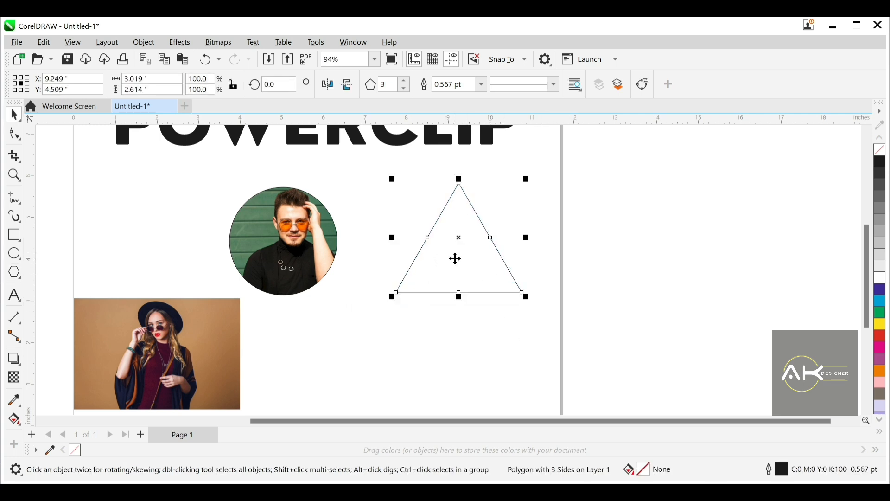
Scale the triangle down about its centre to about 2.573 by 2.228 inches and deselect it.
left_click_drag(527, 295, 518, 289)
left_click(465, 276)
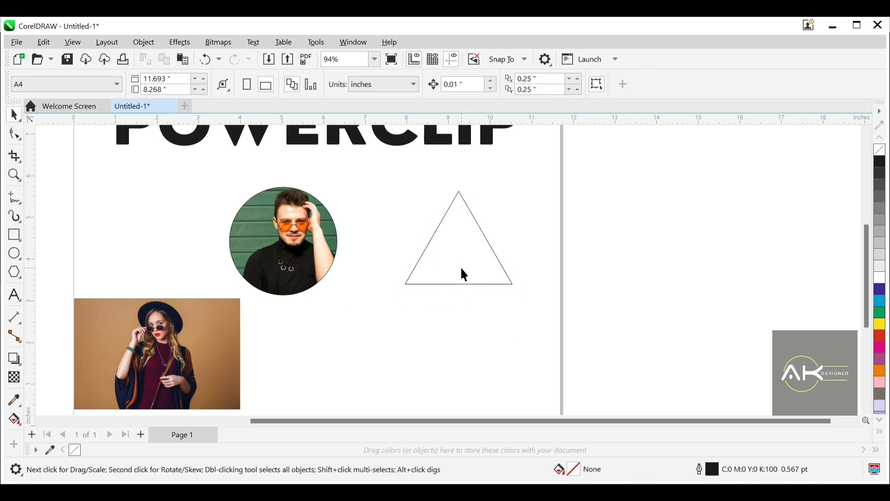
left_click(465, 260)
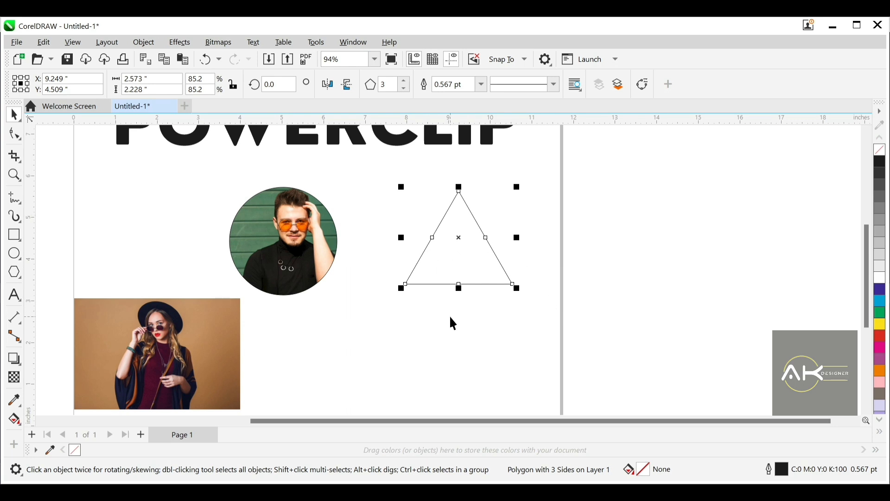
left_click(372, 334)
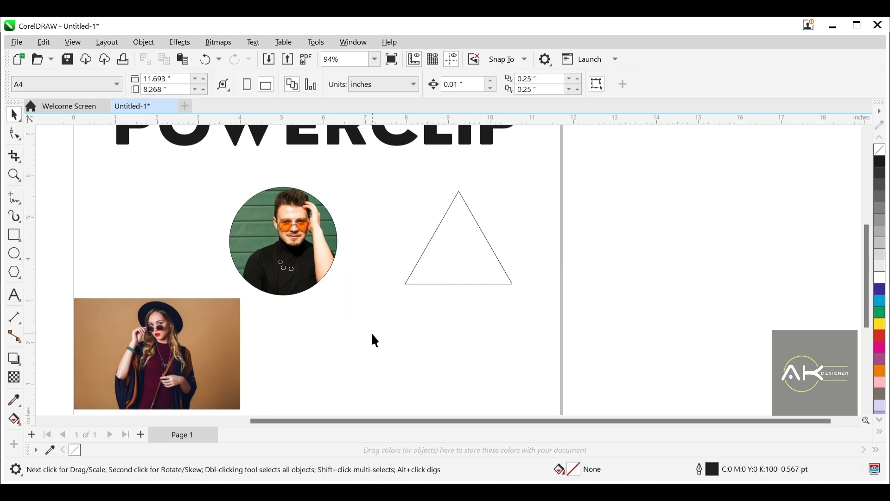
Copy the PowerClip contents from the circle with the man's photo into the triangle.
left_click(303, 240)
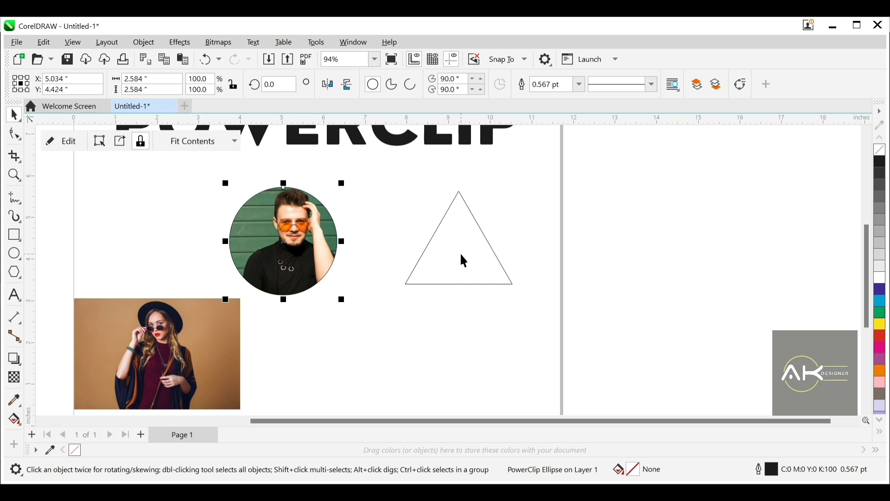
left_click(433, 297)
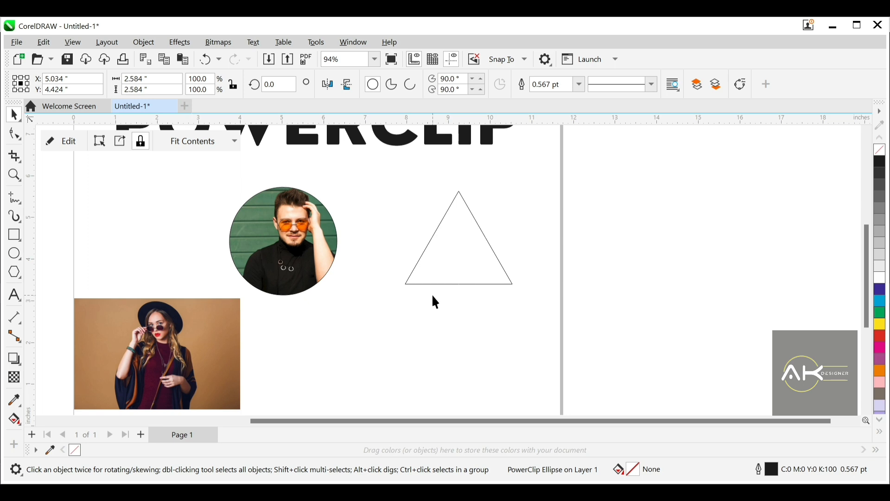
left_click(447, 254)
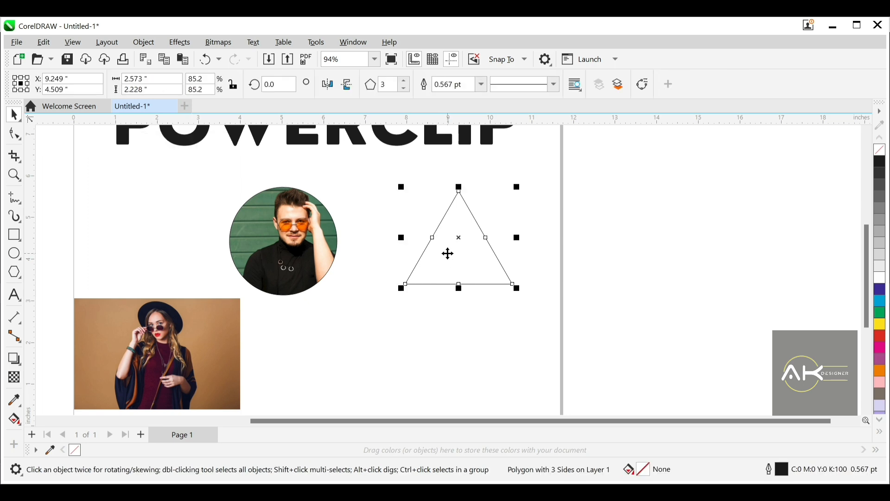
left_click(148, 46)
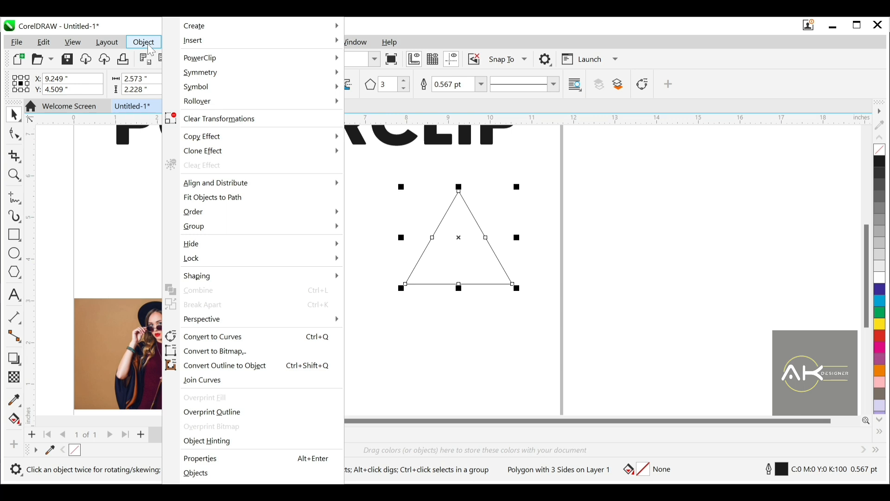
mouse_move(196, 60)
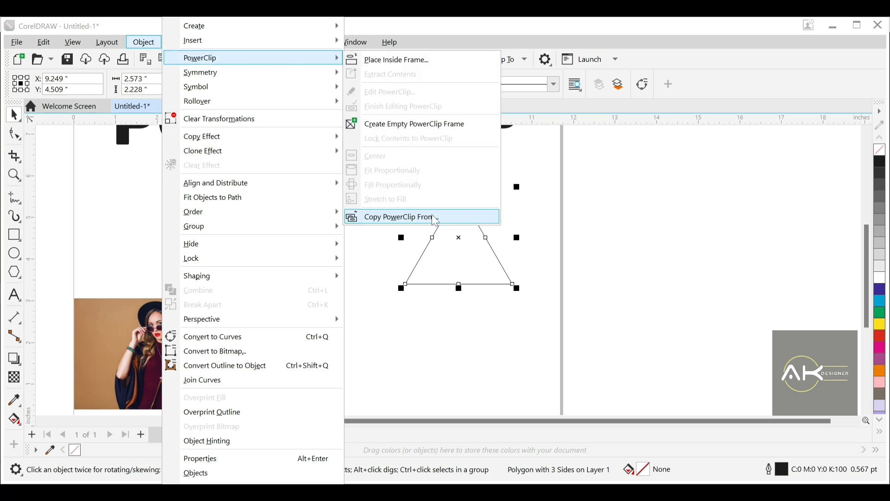
left_click(446, 217)
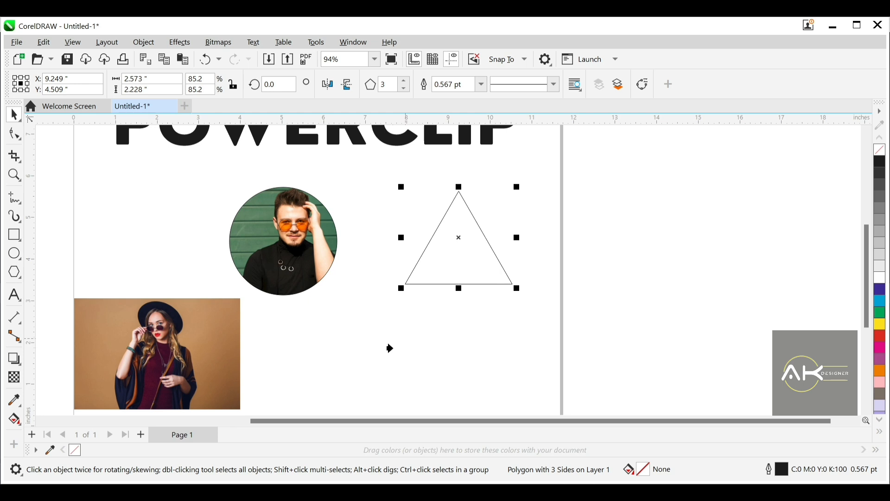
left_click(275, 248)
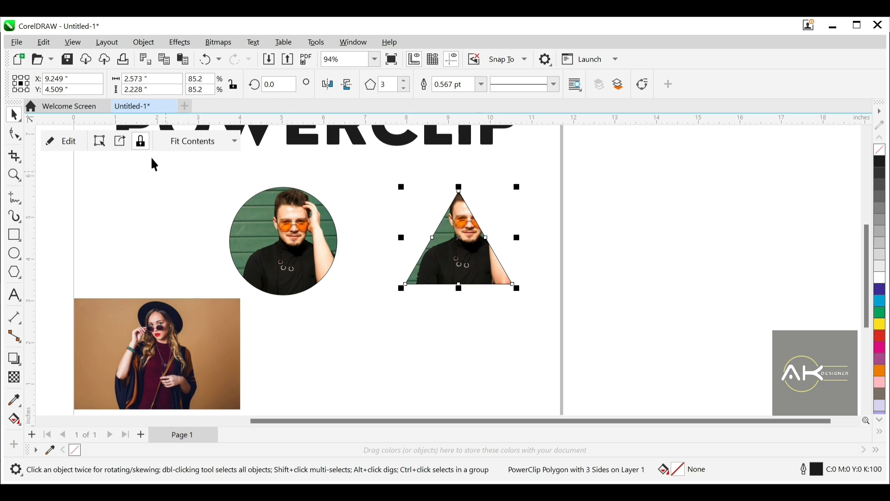
Edit the triangle's PowerClip contents and scale the man's photo down about its centre to about 3.285 by 2.192 inches.
left_click(66, 148)
left_click(529, 292)
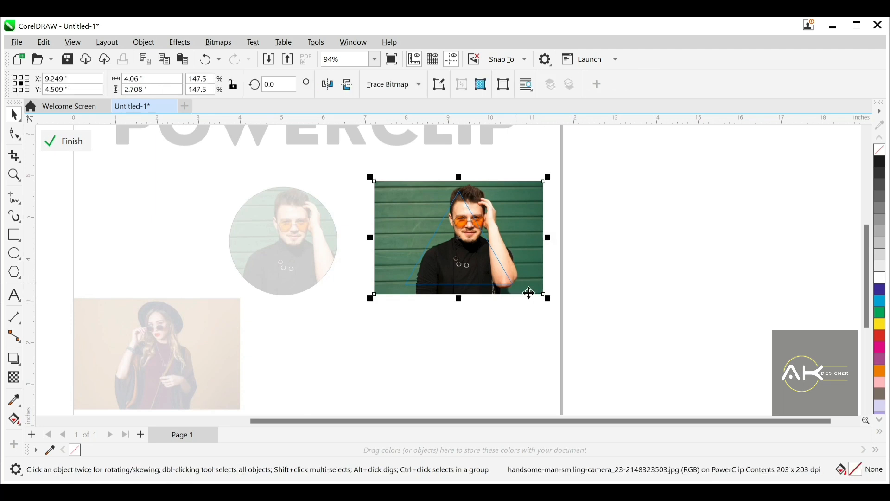
left_click_drag(545, 297, 533, 293)
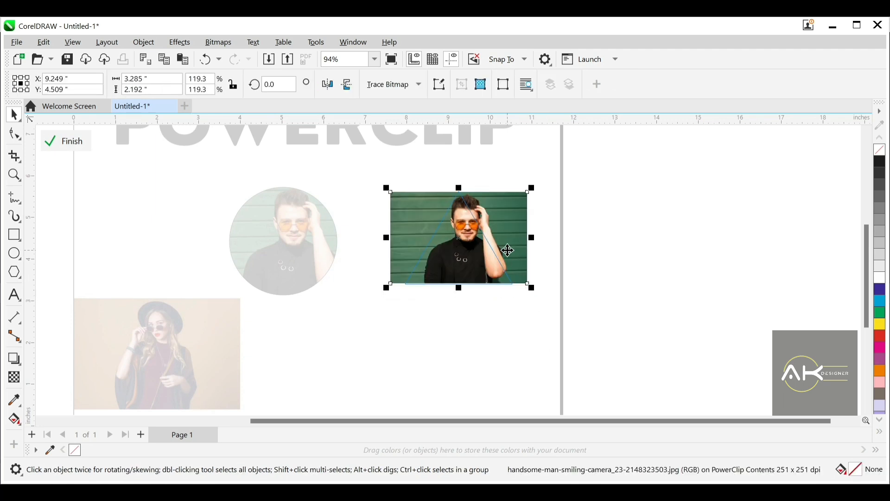
left_click(72, 148)
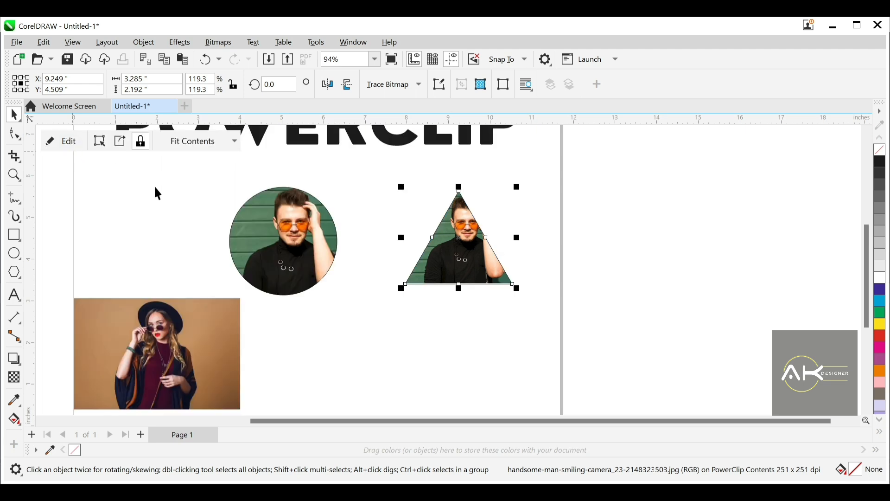
Delete the clipped triangle and move the clipped circle left to about X 2.862, Y 4.424 inches.
key("Delete")
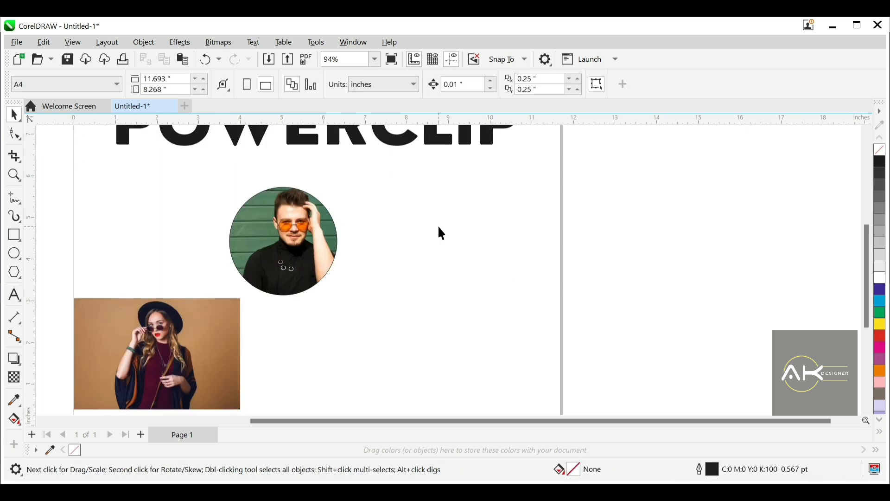
left_click(309, 256)
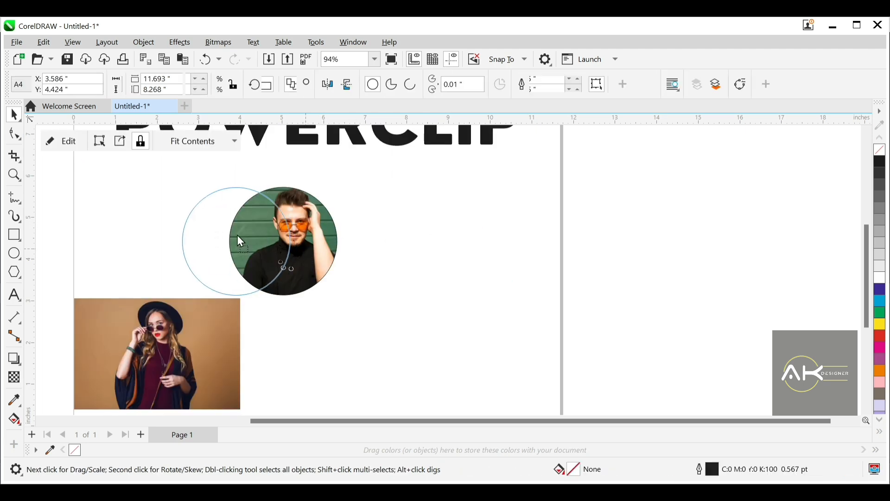
scroll(237, 235, "down", 3)
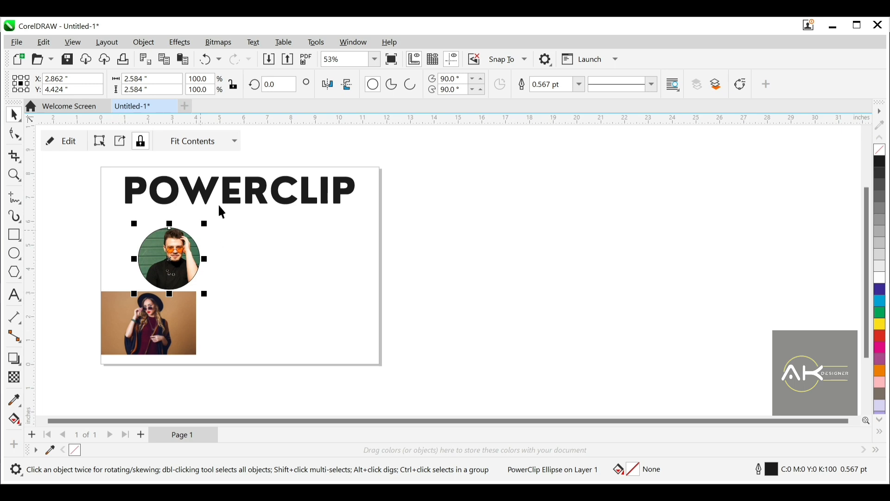
Move the POWERCLIP text down to about X 9.879, Y 2.275 inches and the woman's photo above it at about X 8.352, Y 5.318 inches.
left_click_drag(225, 195, 323, 334)
scroll(325, 339, "up", 3)
scroll(297, 336, "down", 1)
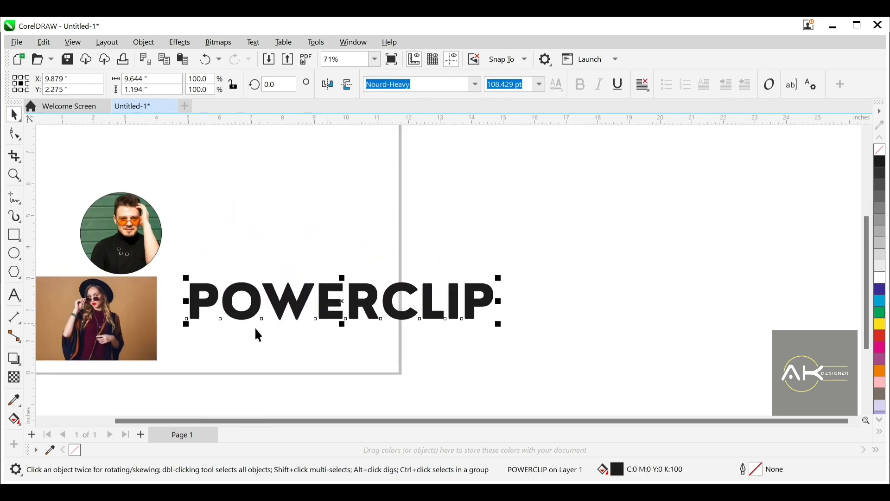
left_click_drag(122, 337, 322, 224)
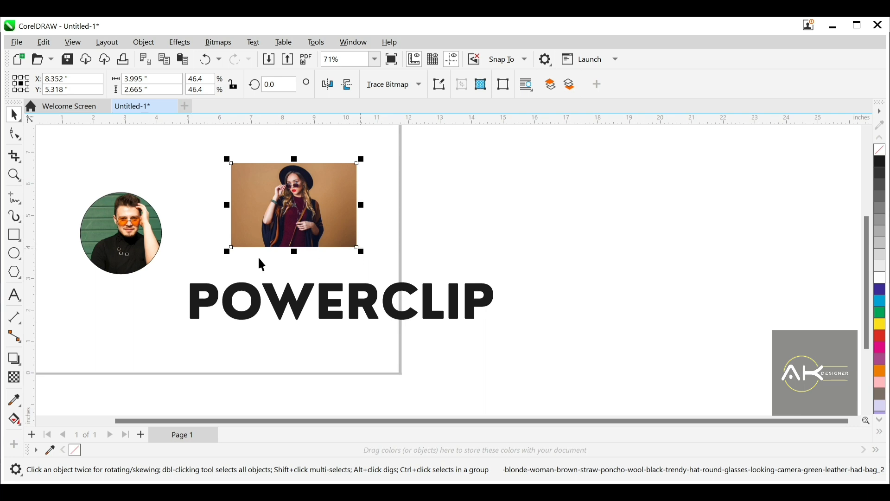
Shift the clipped circle slightly up and left, and enlarge the woman's photo to about 6.479 by 4.322 inches above the text.
left_click(148, 252)
left_click_drag(152, 252, 126, 231)
left_click(349, 235)
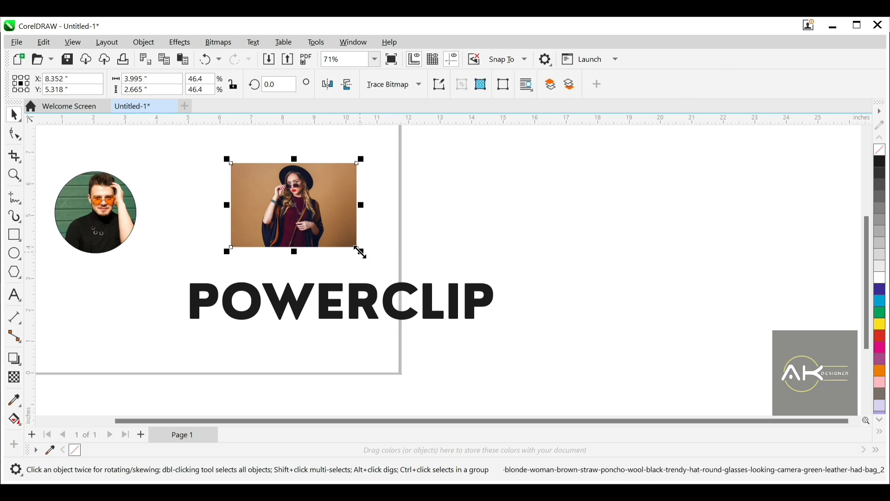
left_click_drag(361, 252, 396, 273)
left_click_drag(326, 241, 382, 245)
PowerClip the woman's photo inside the POWERCLIP text.
right_click(343, 237)
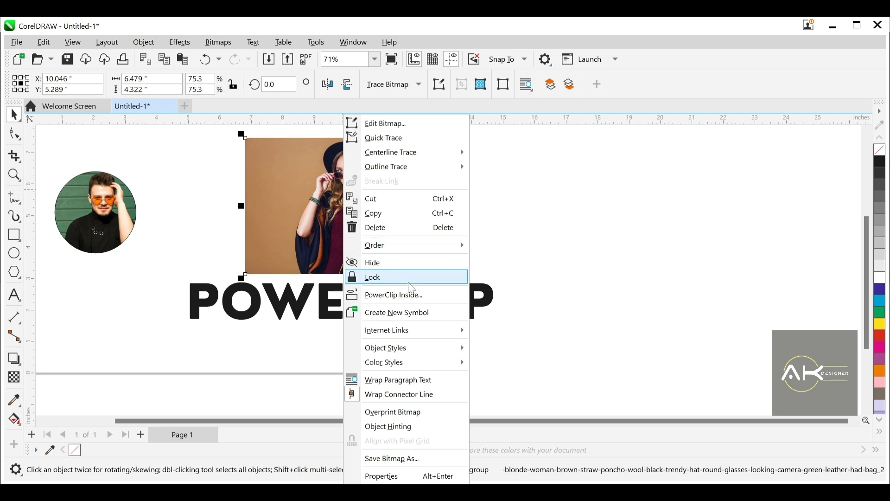
left_click(410, 305)
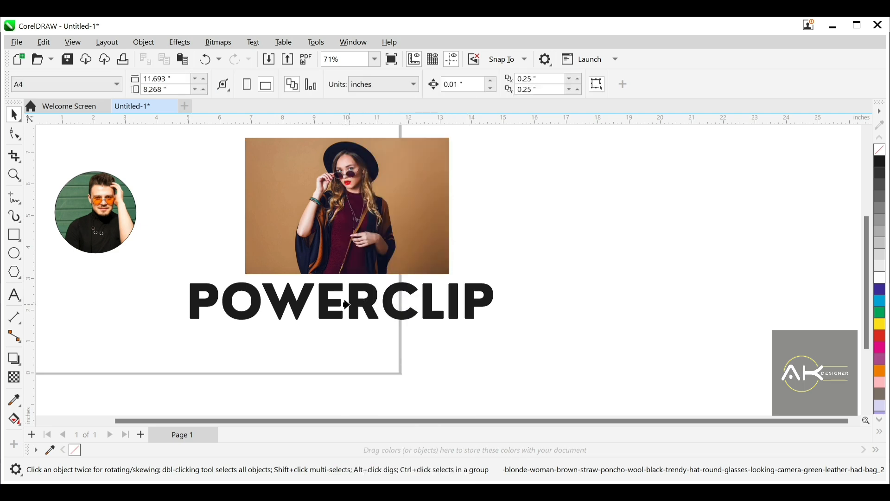
left_click(351, 304)
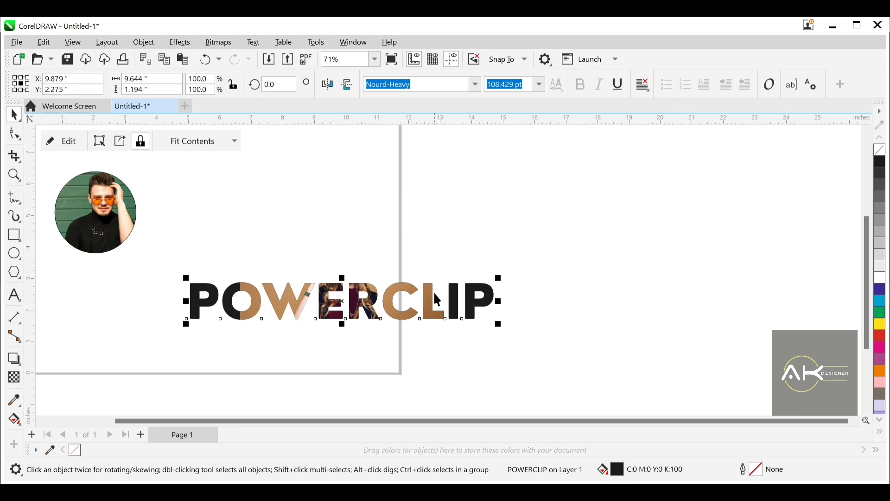
Edit the text's PowerClip contents and stretch the woman's photo horizontally to about 10.384 inches wide so it covers every letter.
left_click(62, 141)
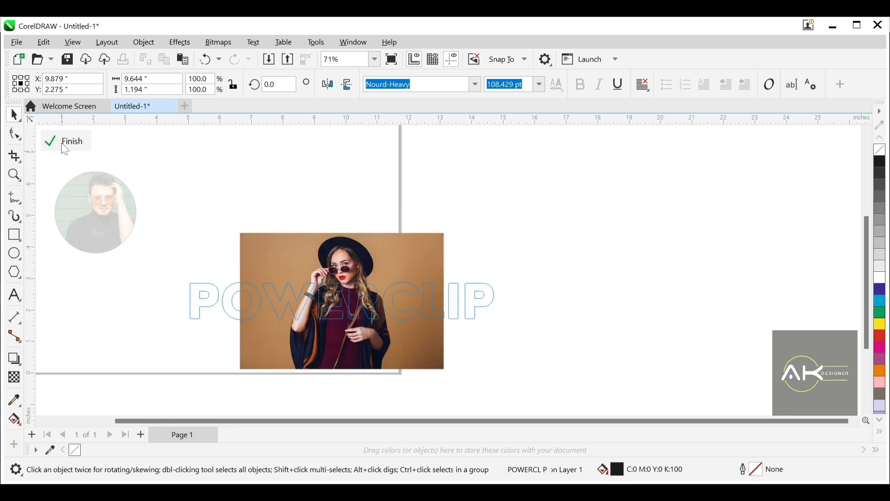
left_click(311, 255)
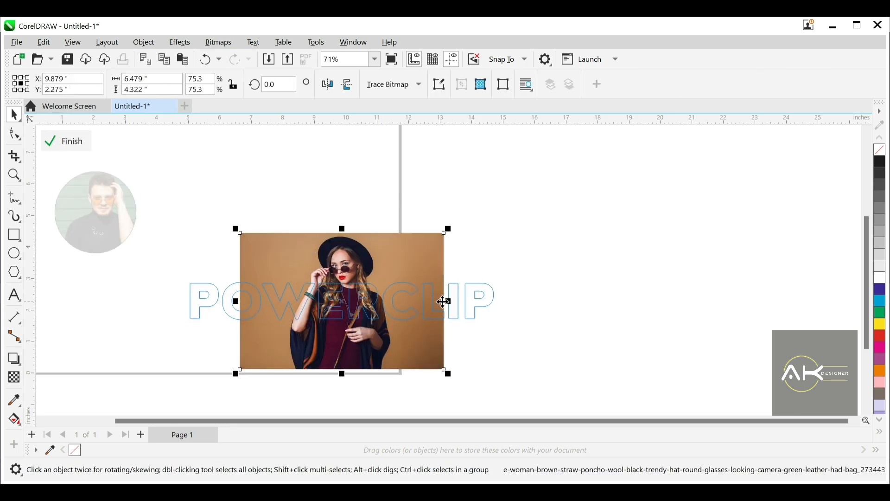
left_click_drag(448, 302, 511, 302)
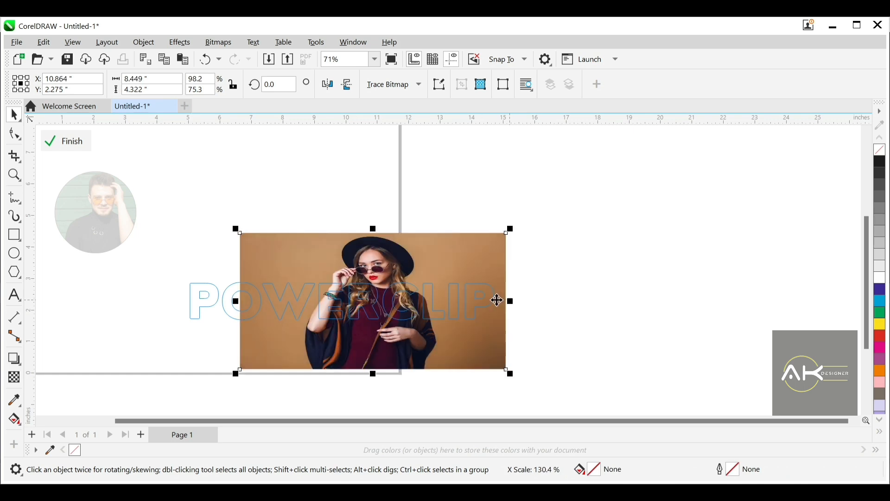
left_click_drag(236, 301, 177, 275)
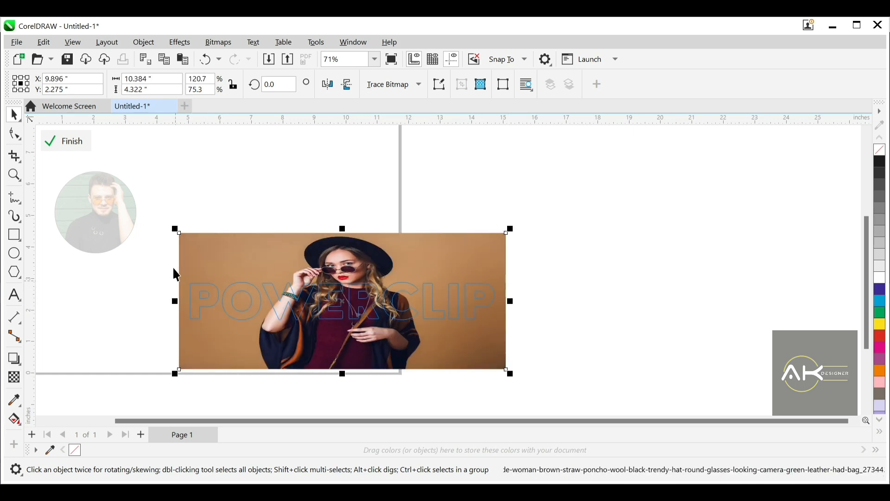
left_click(68, 141)
Move the photo-filled POWERCLIP text onto the page below the circle, at about X 5.949, Y 2.97 inches.
left_click(331, 310)
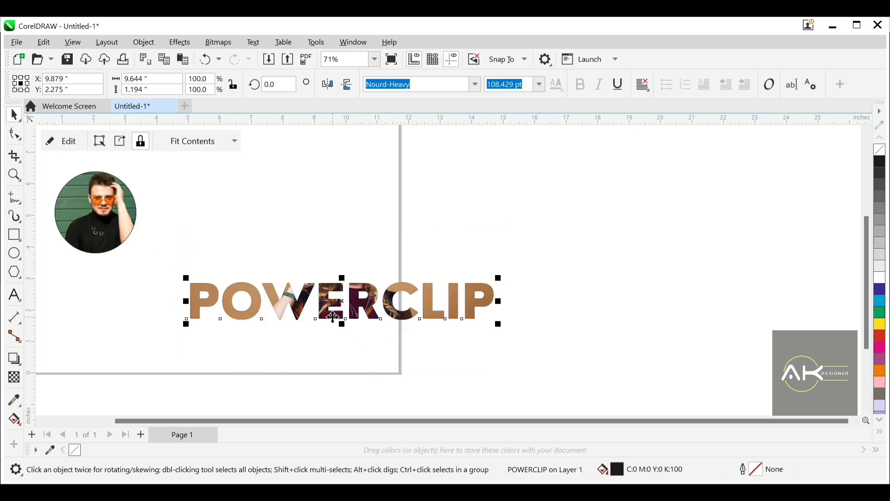
scroll(357, 316, "down", 3)
scroll(378, 336, "up", 2)
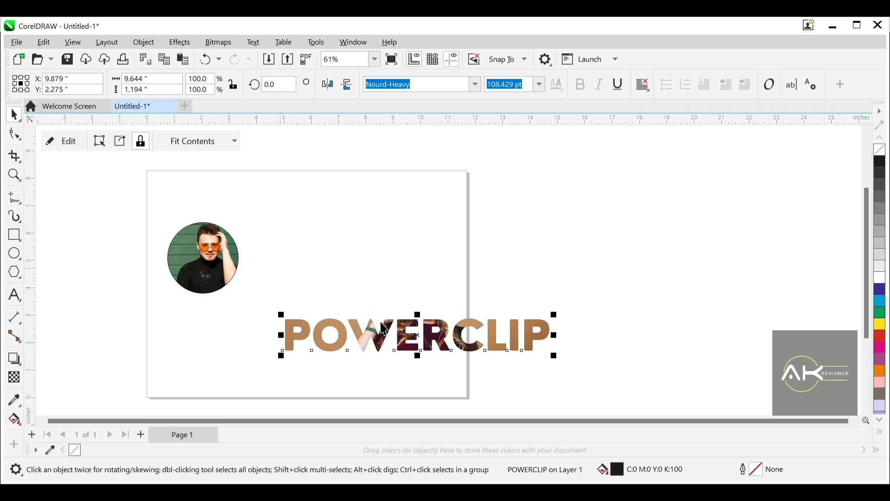
left_click_drag(381, 339, 273, 320)
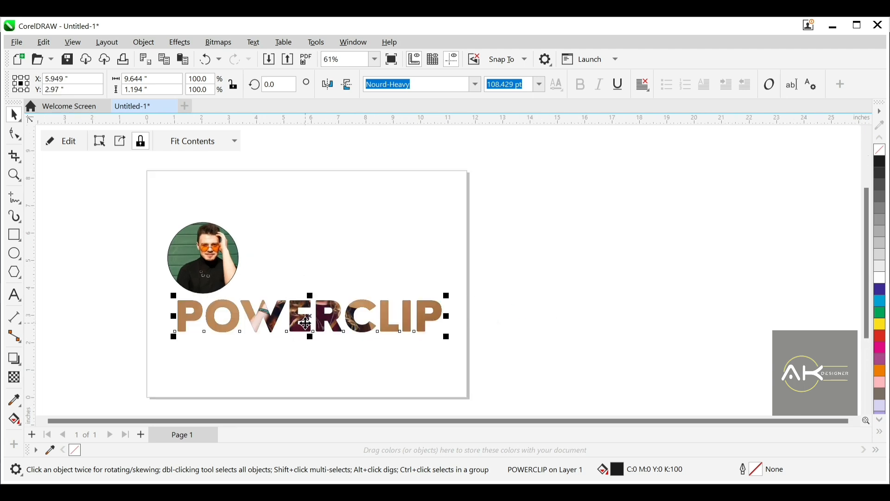